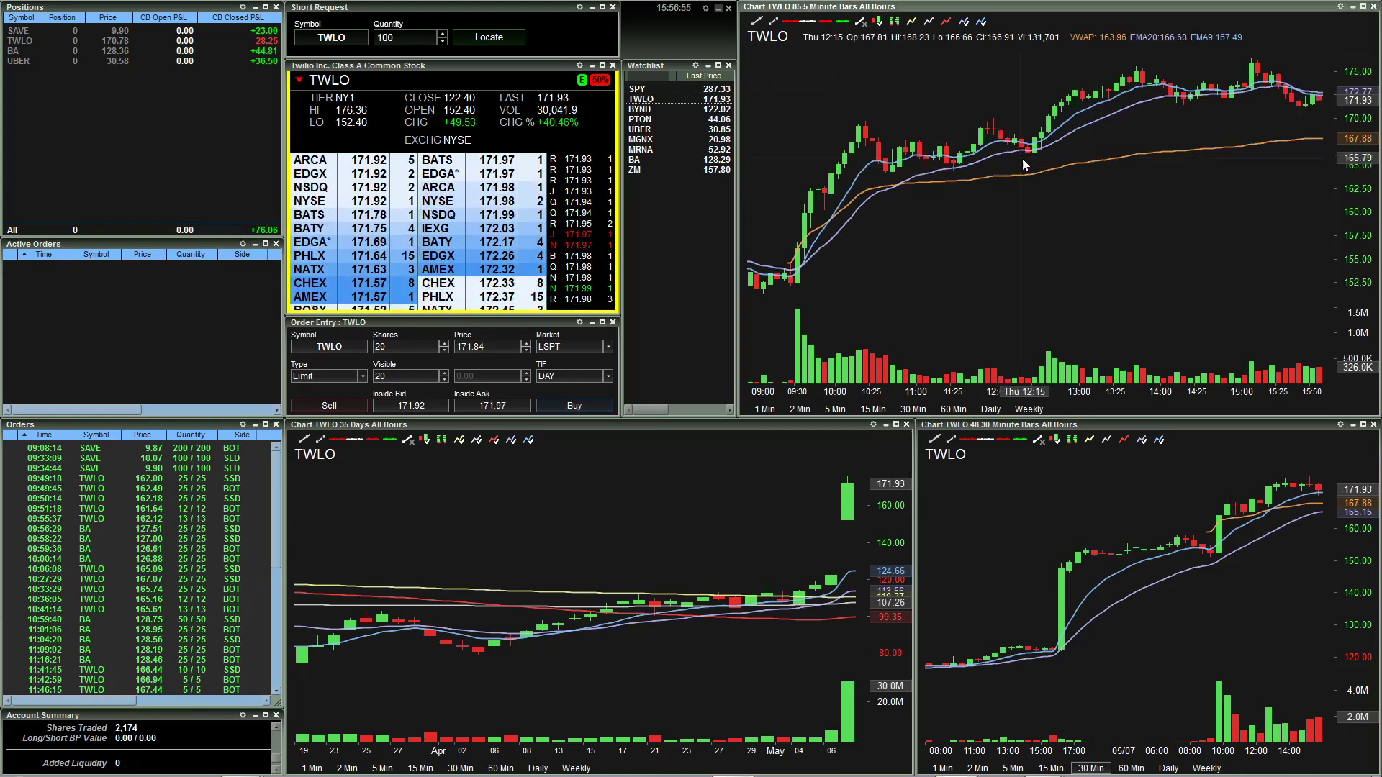
Step: Zoom the TWLO 5-minute chart in and out until it shows 08:00 through 15:55
scroll(938, 228, up, 1)
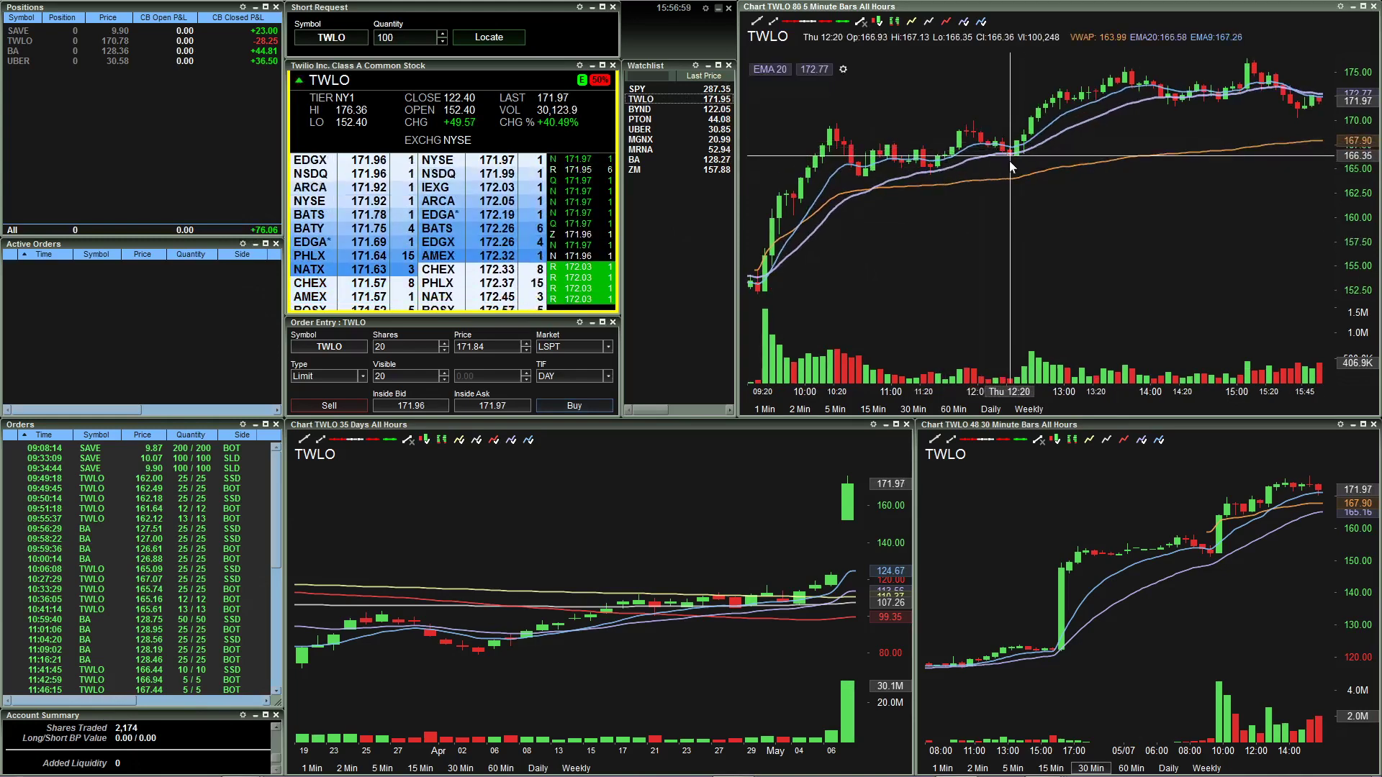
scroll(997, 165, up, 2)
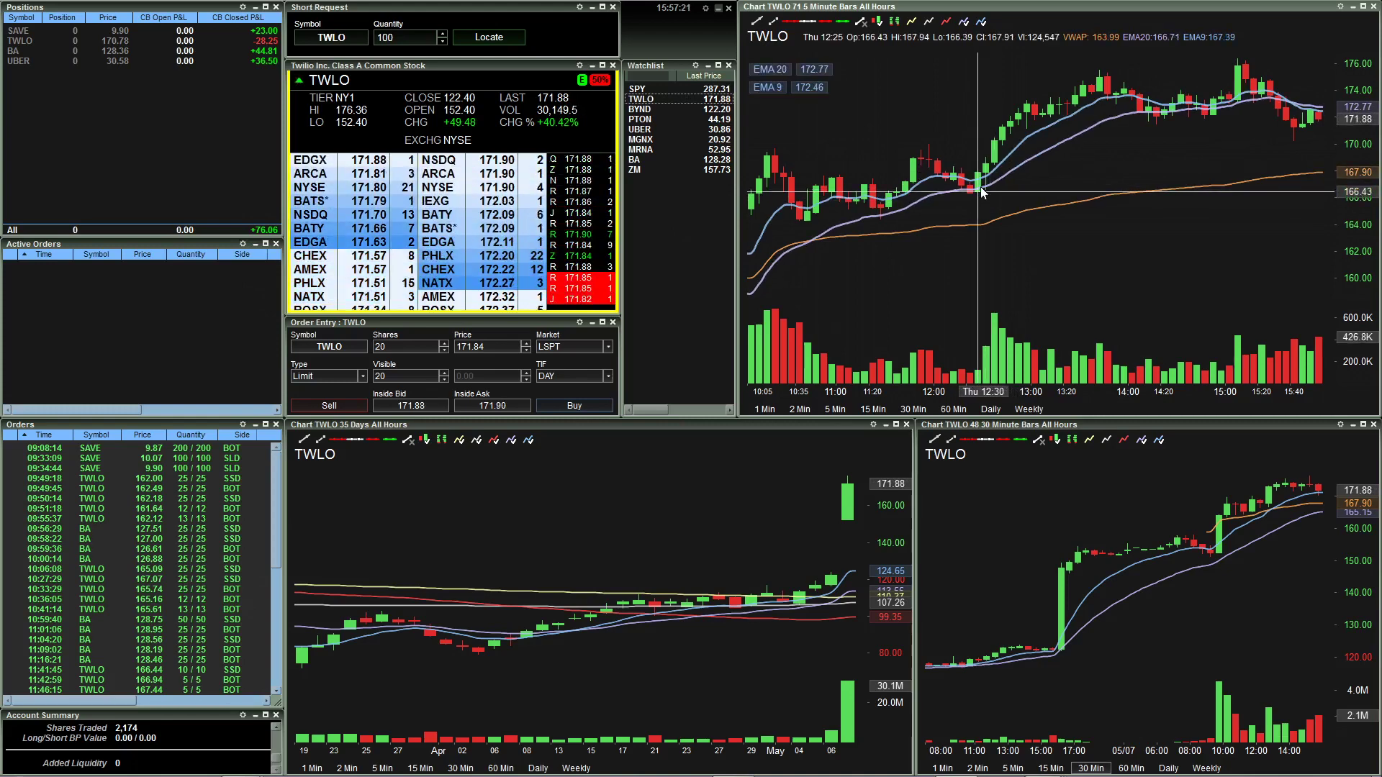
scroll(1003, 199, up, 1)
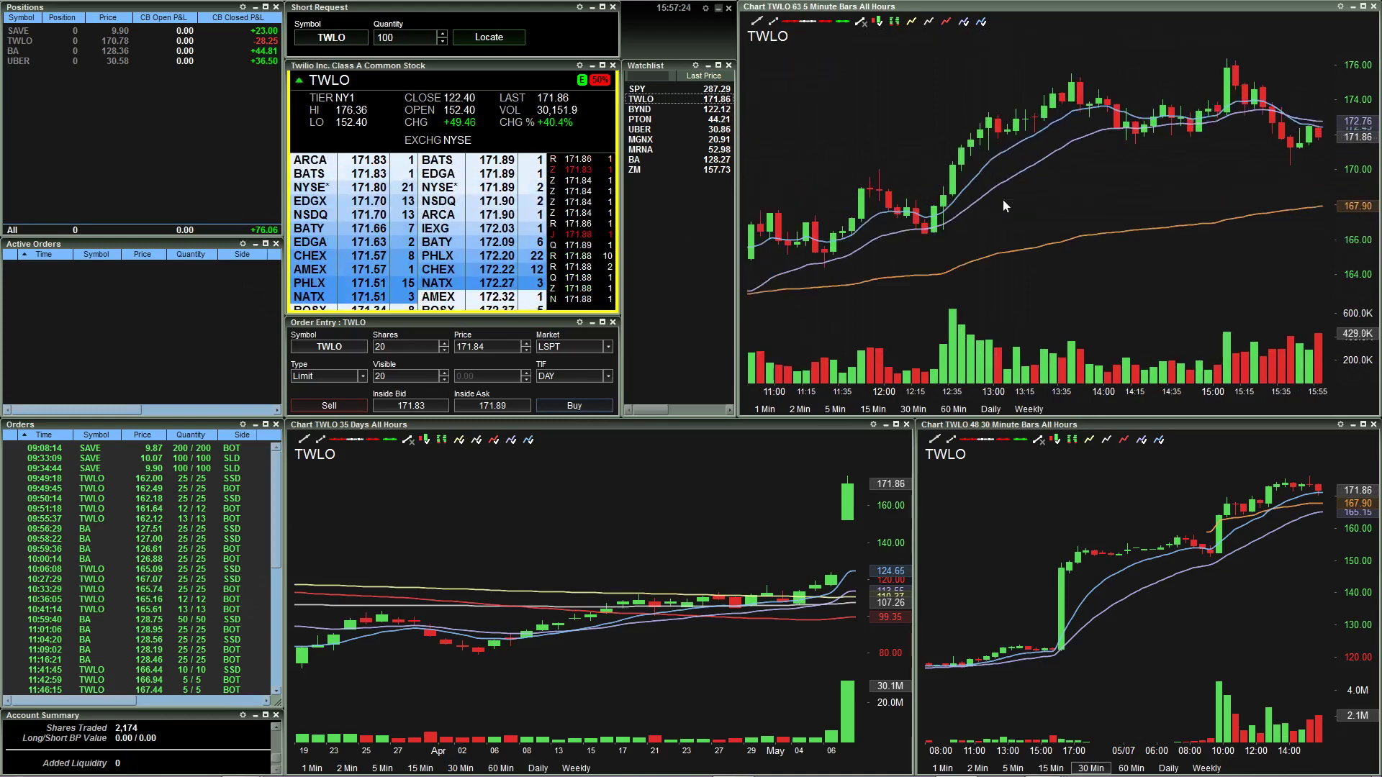
scroll(1004, 205, down, 4)
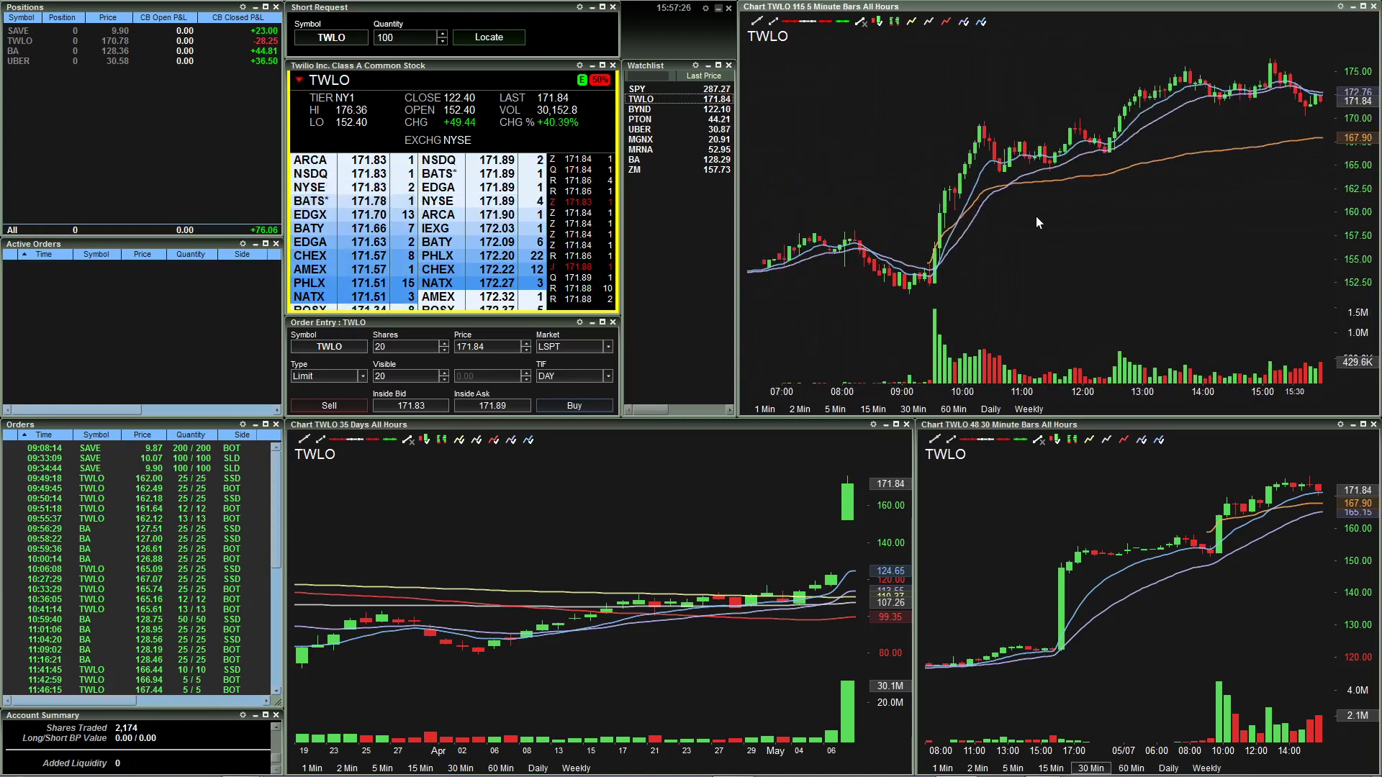
scroll(1037, 223, up, 2)
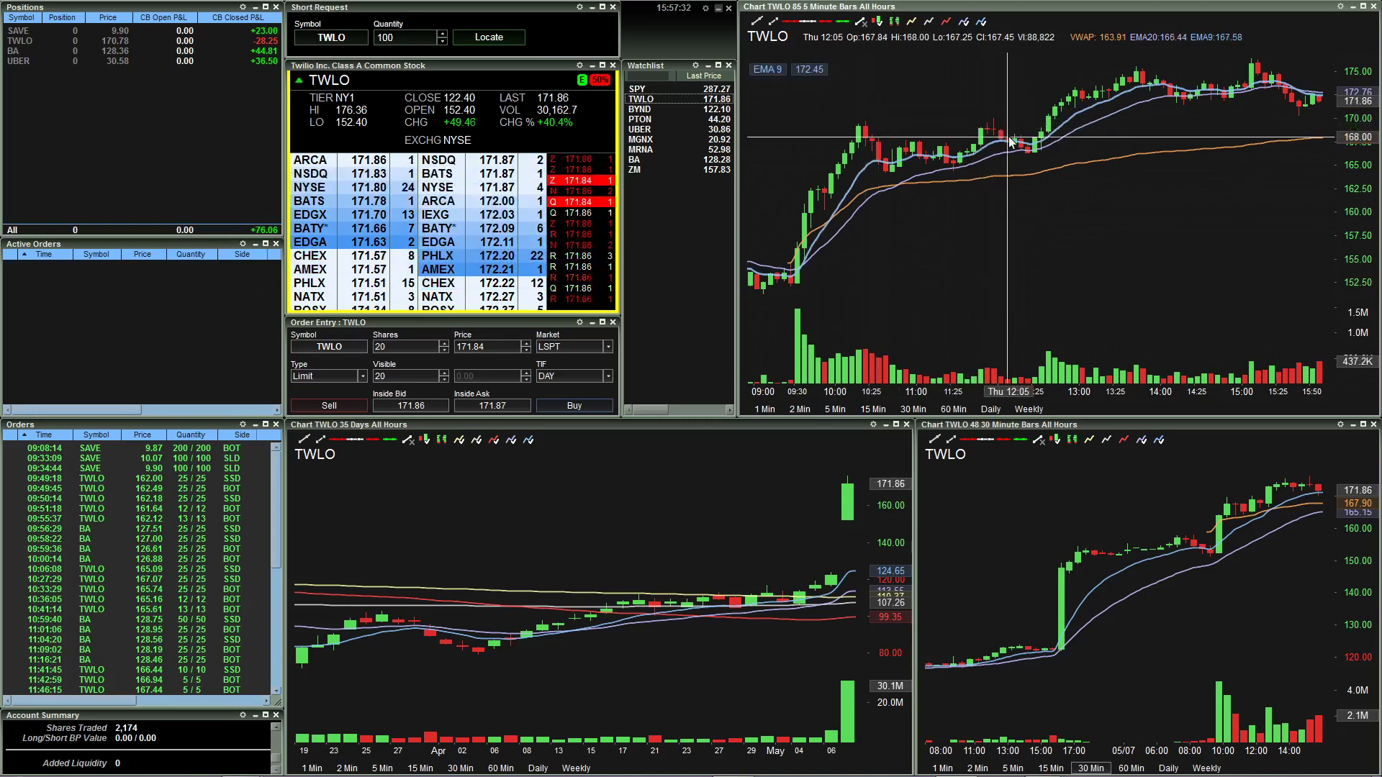
scroll(1024, 216, up, 1)
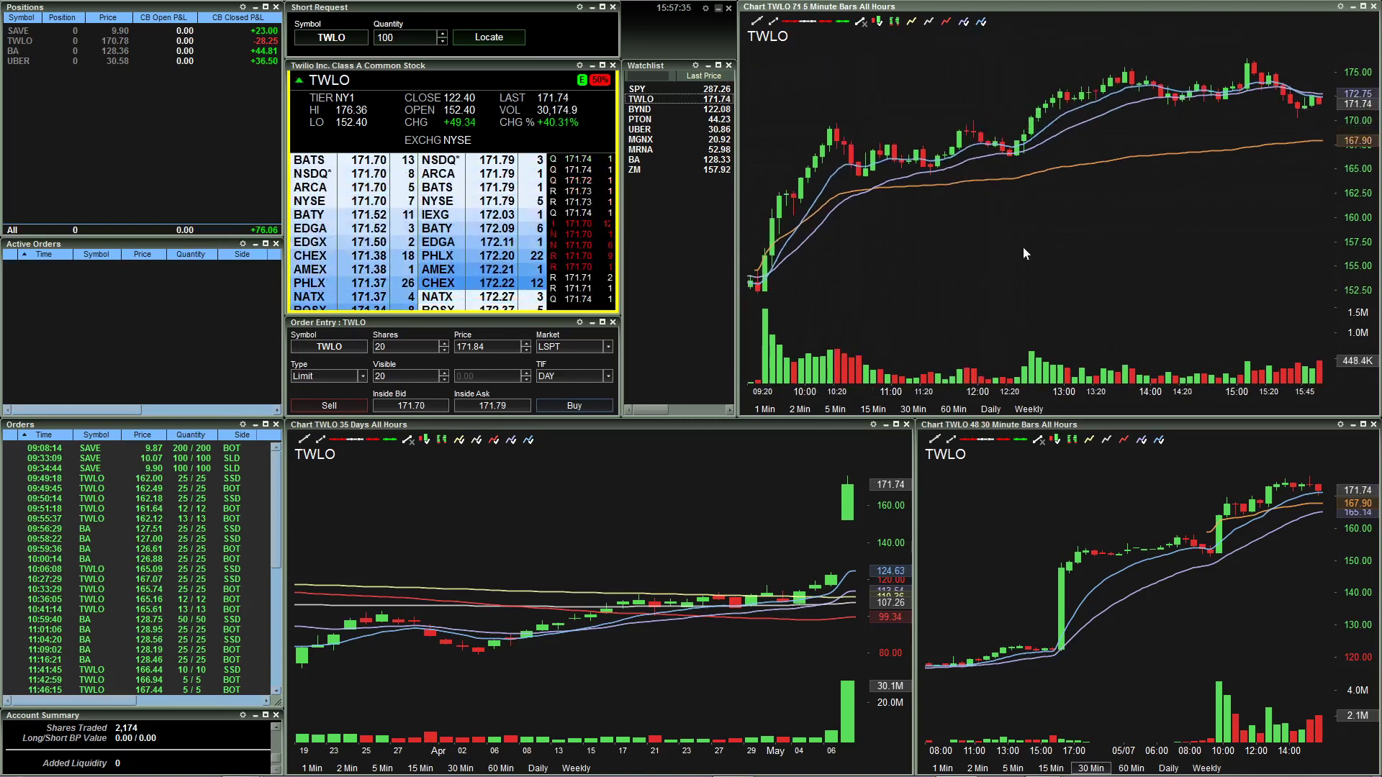
scroll(1021, 254, down, 1)
scroll(983, 243, down, 2)
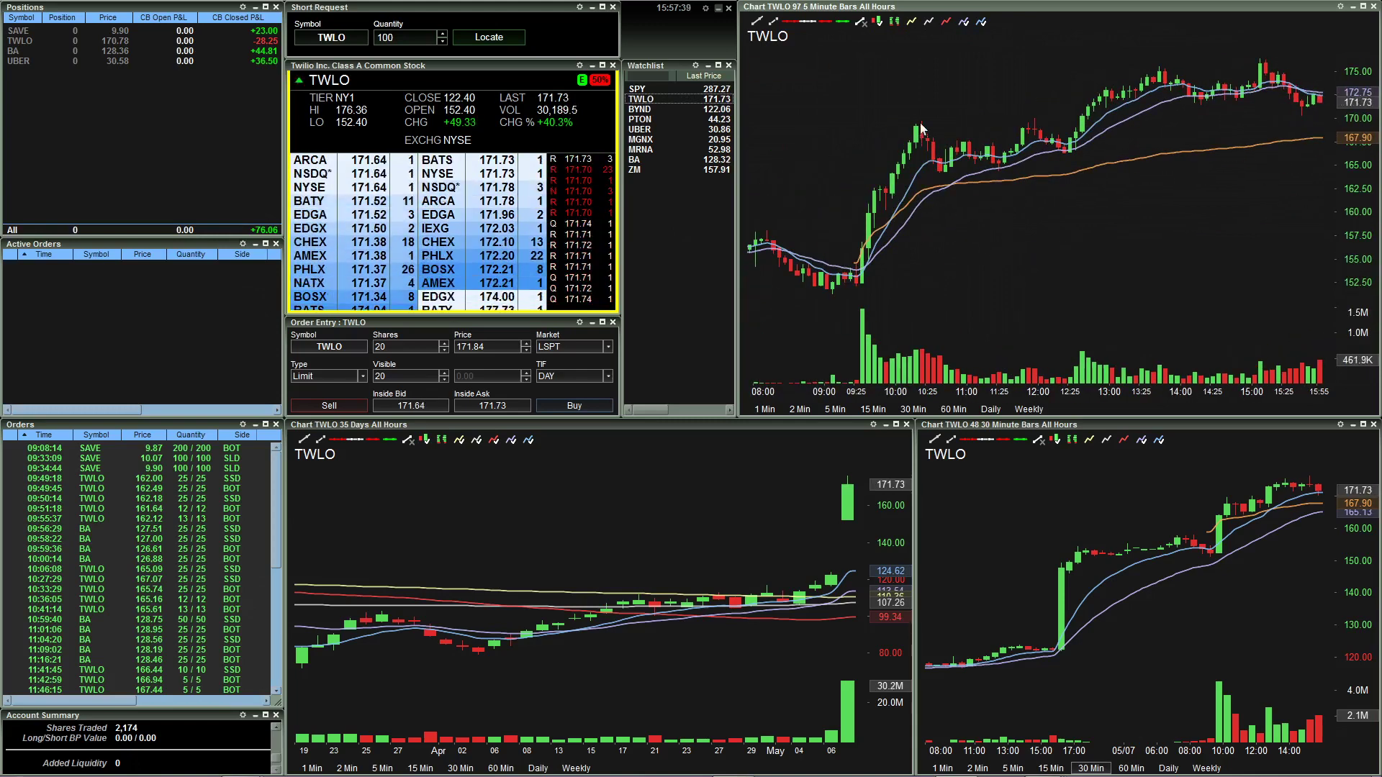
Step: Read the 10:45 candle's price, then zoom the TWLO chart to about 57 bars
click(946, 161)
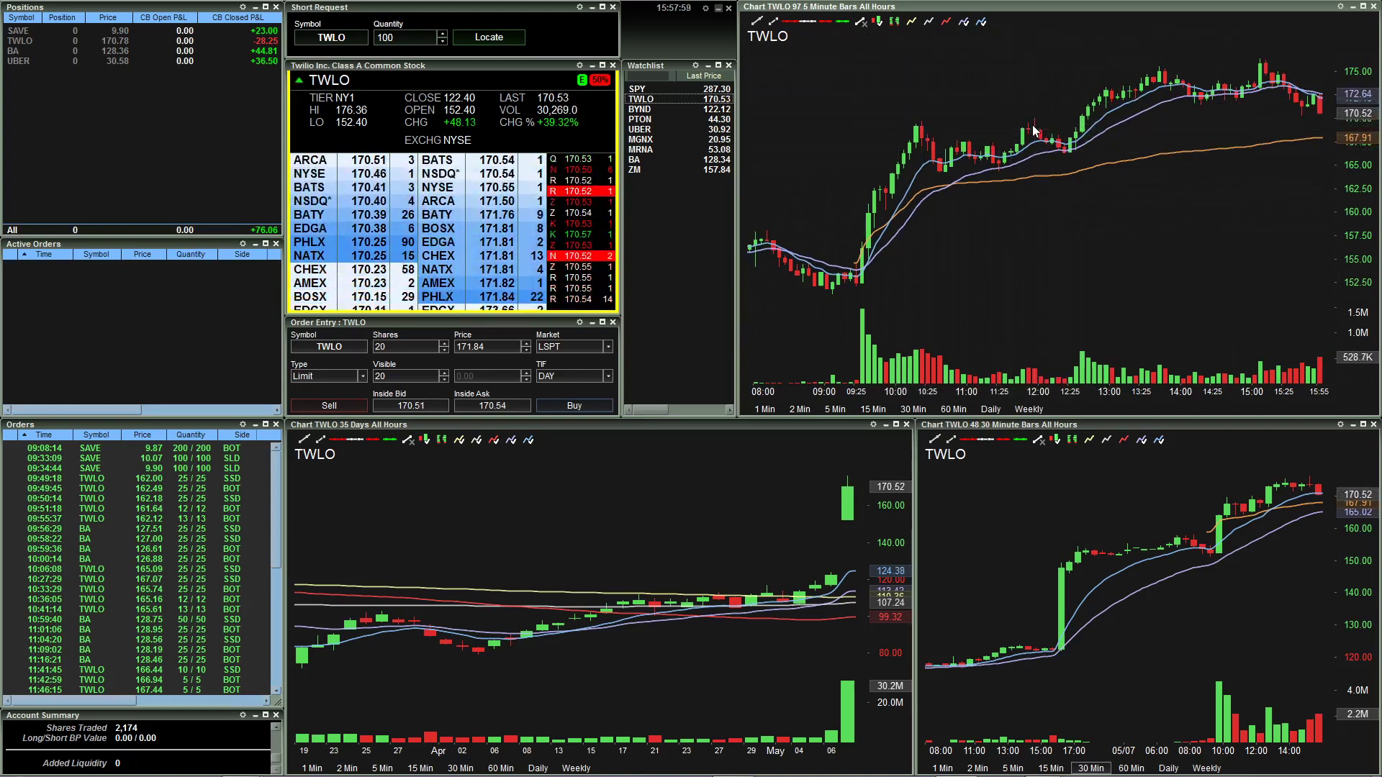
scroll(1054, 228, up, 3)
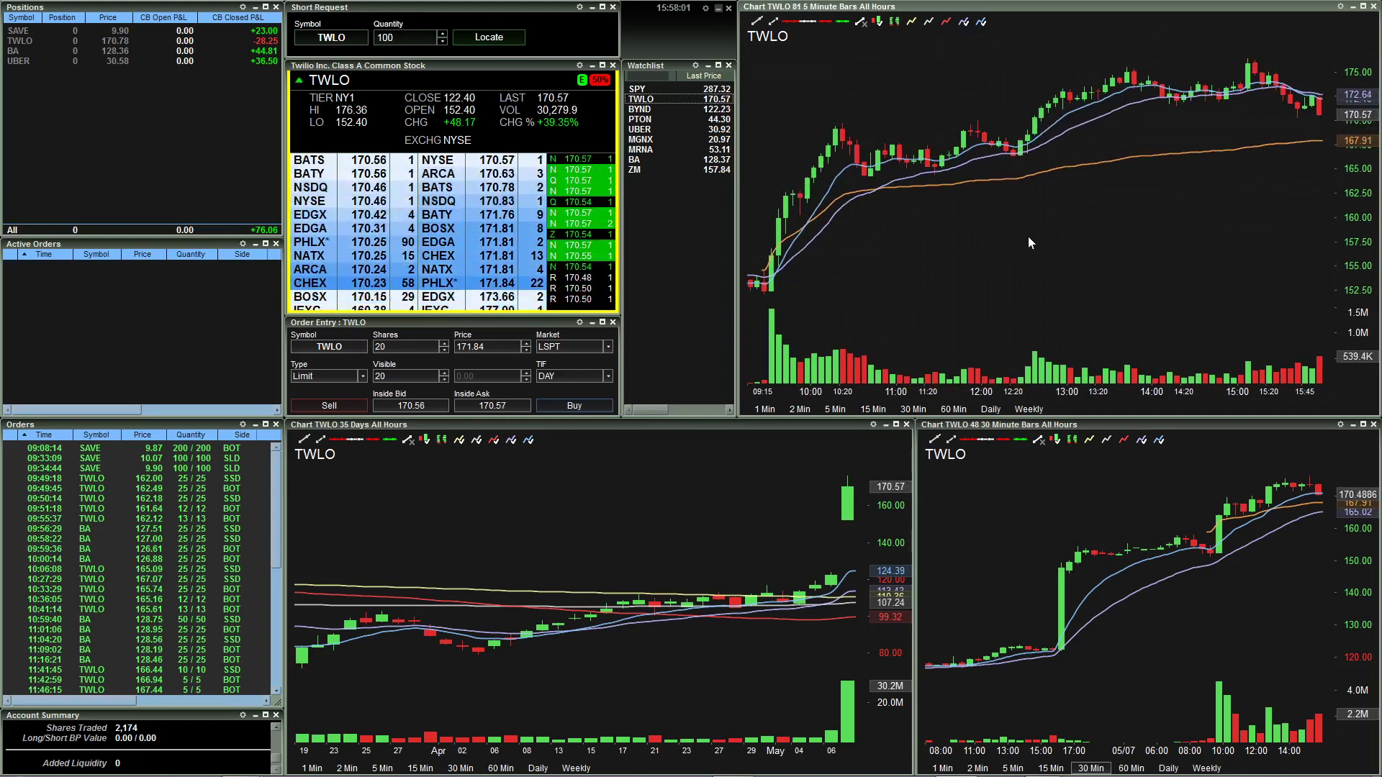
key(Down)
key(Down)
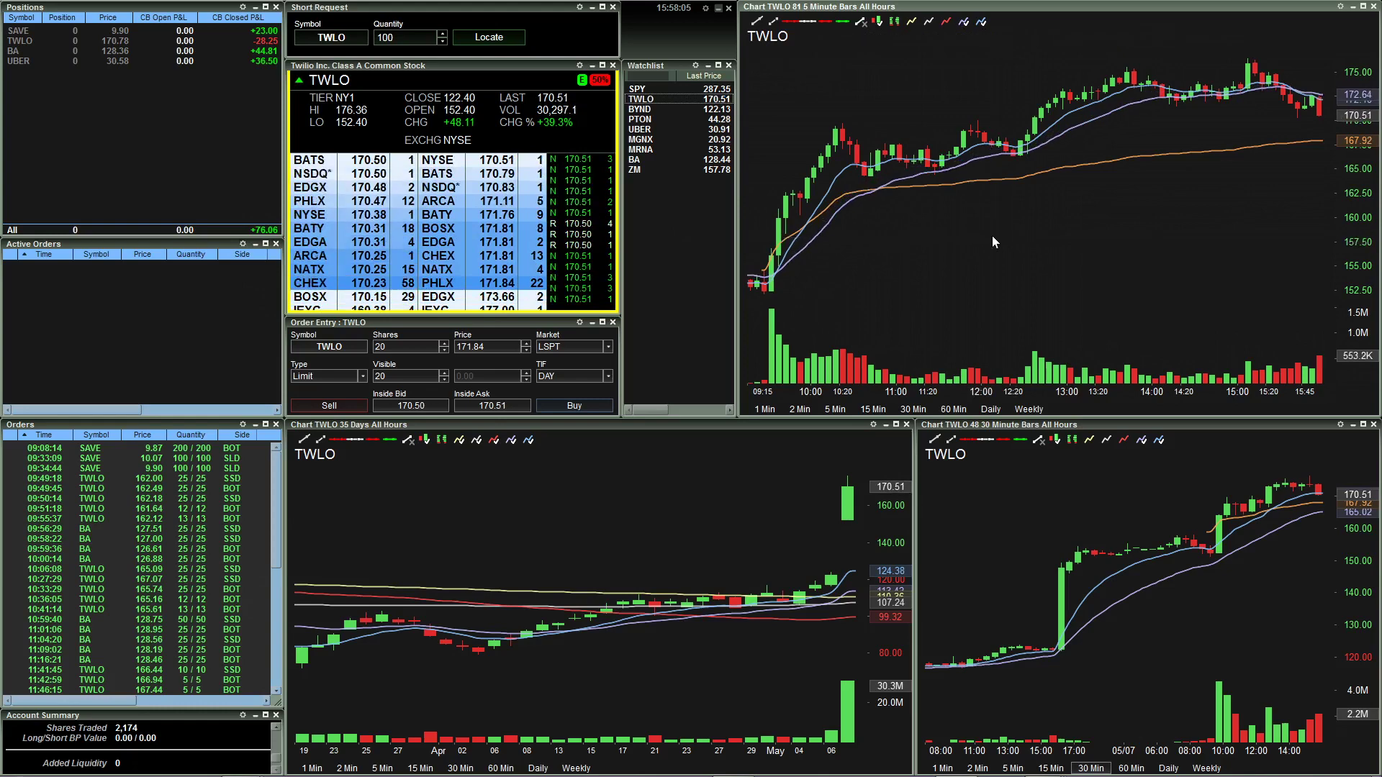
scroll(992, 235, up, 3)
scroll(994, 229, up, 1)
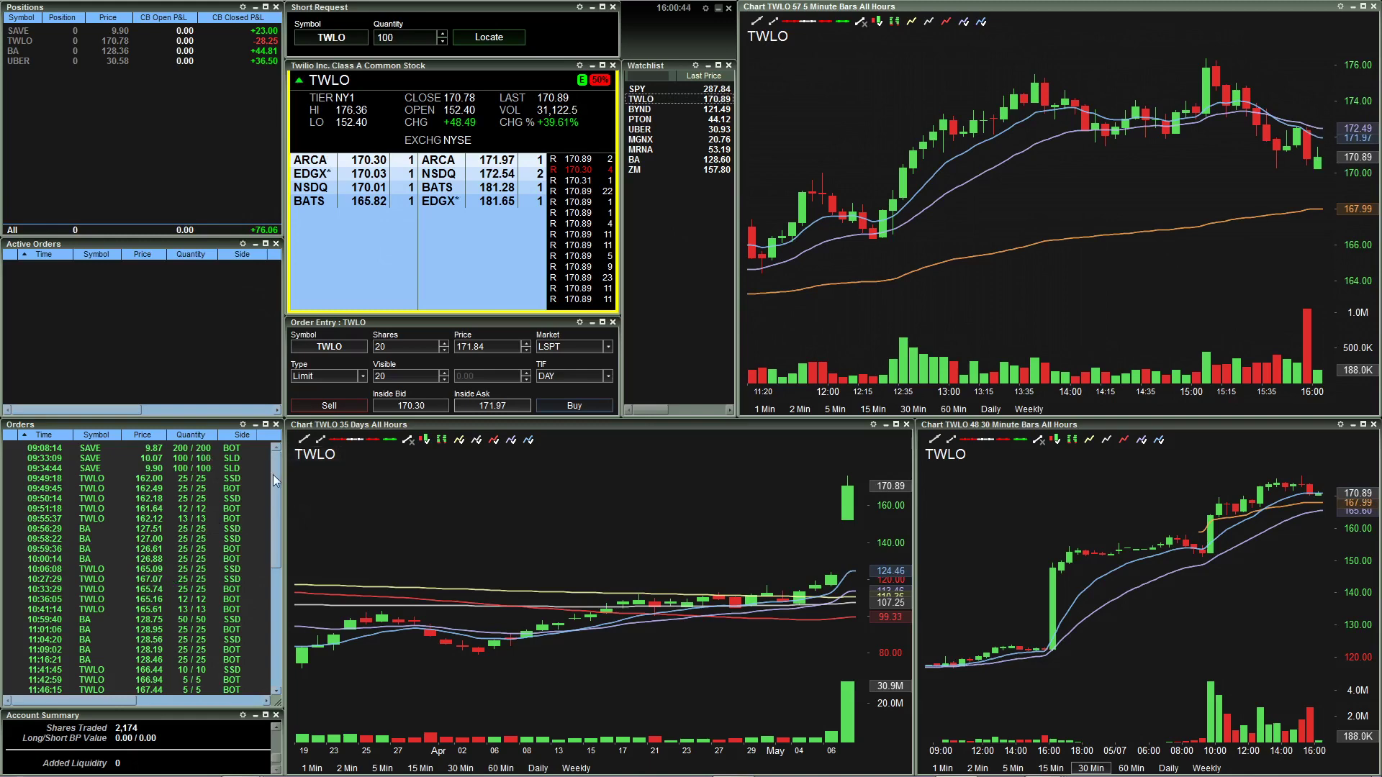
drag(274, 468, 273, 438)
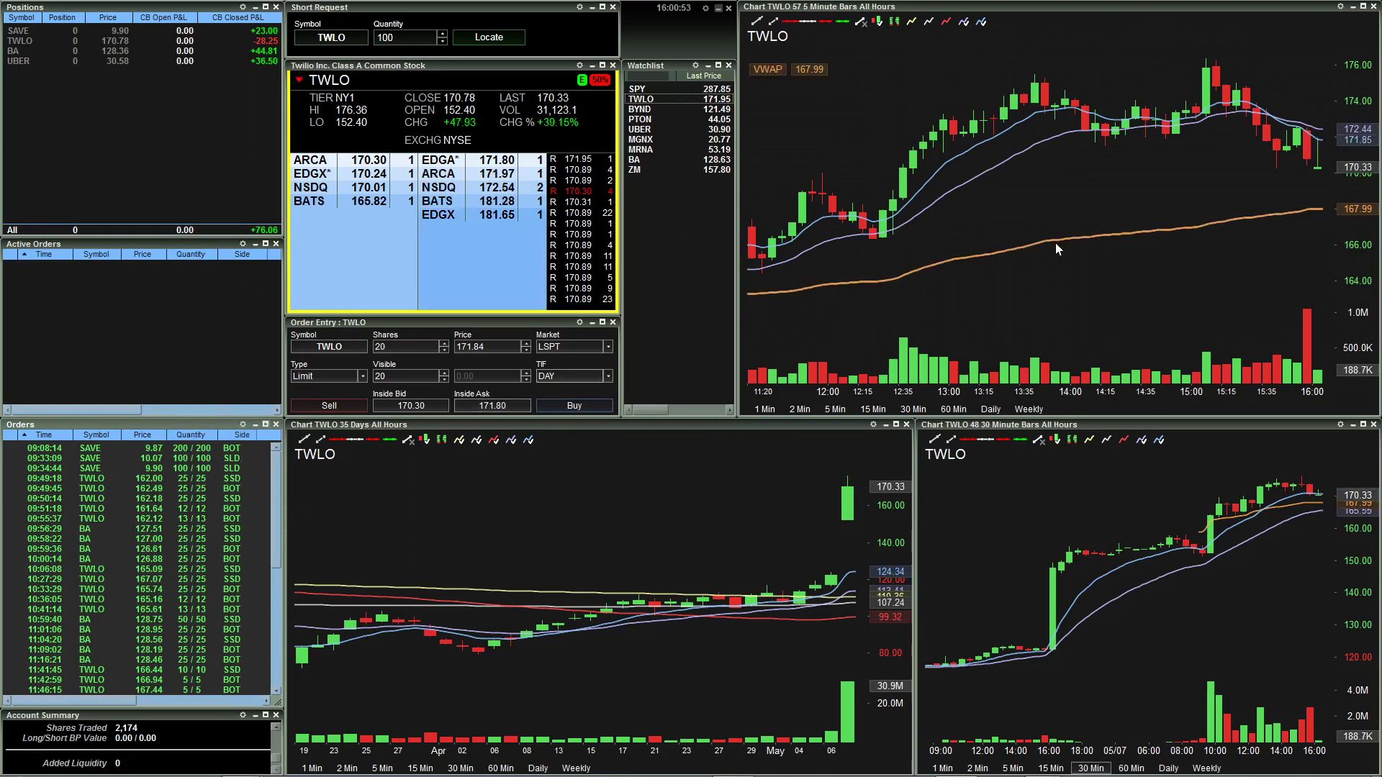
click(955, 224)
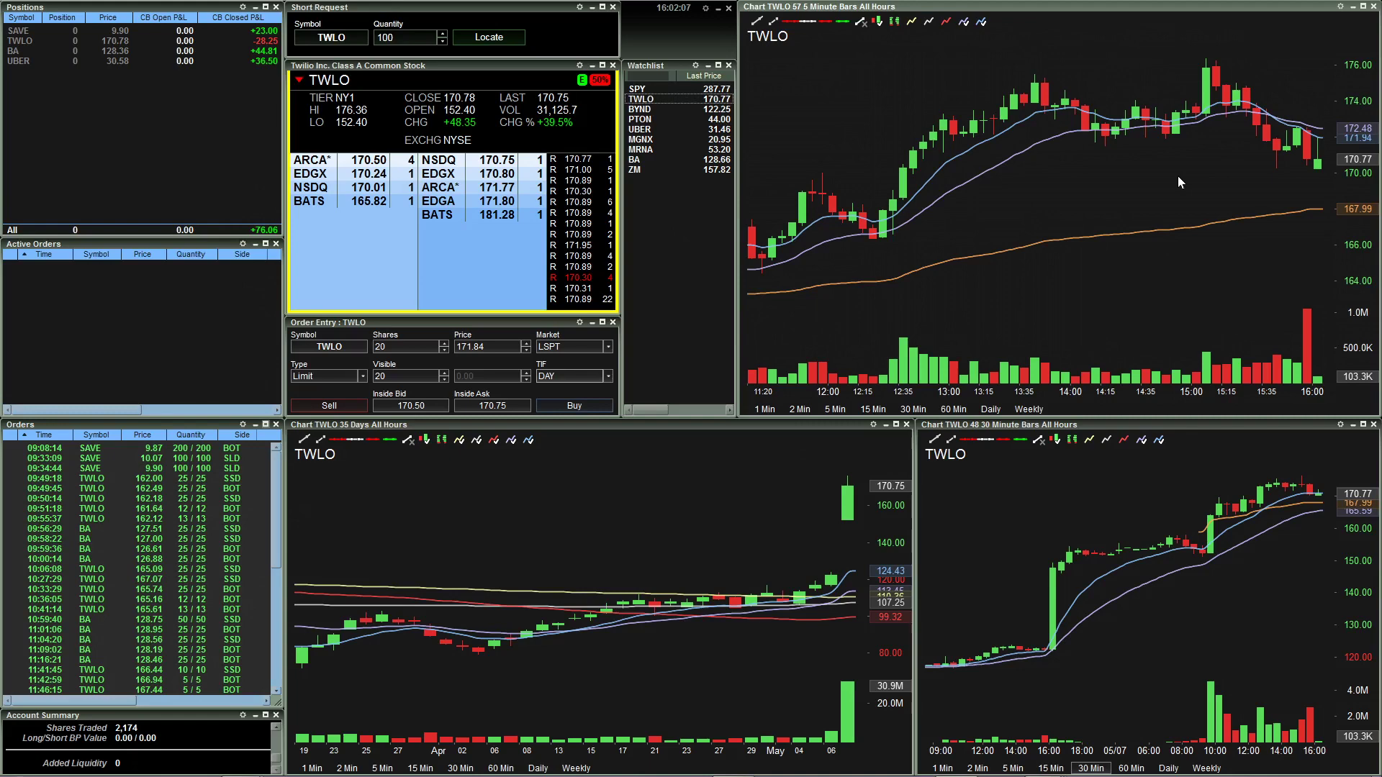
Step: Adjust the 5-minute chart zoom, then load UBER from the Watchlist into the linked windows
scroll(1175, 183, down, 5)
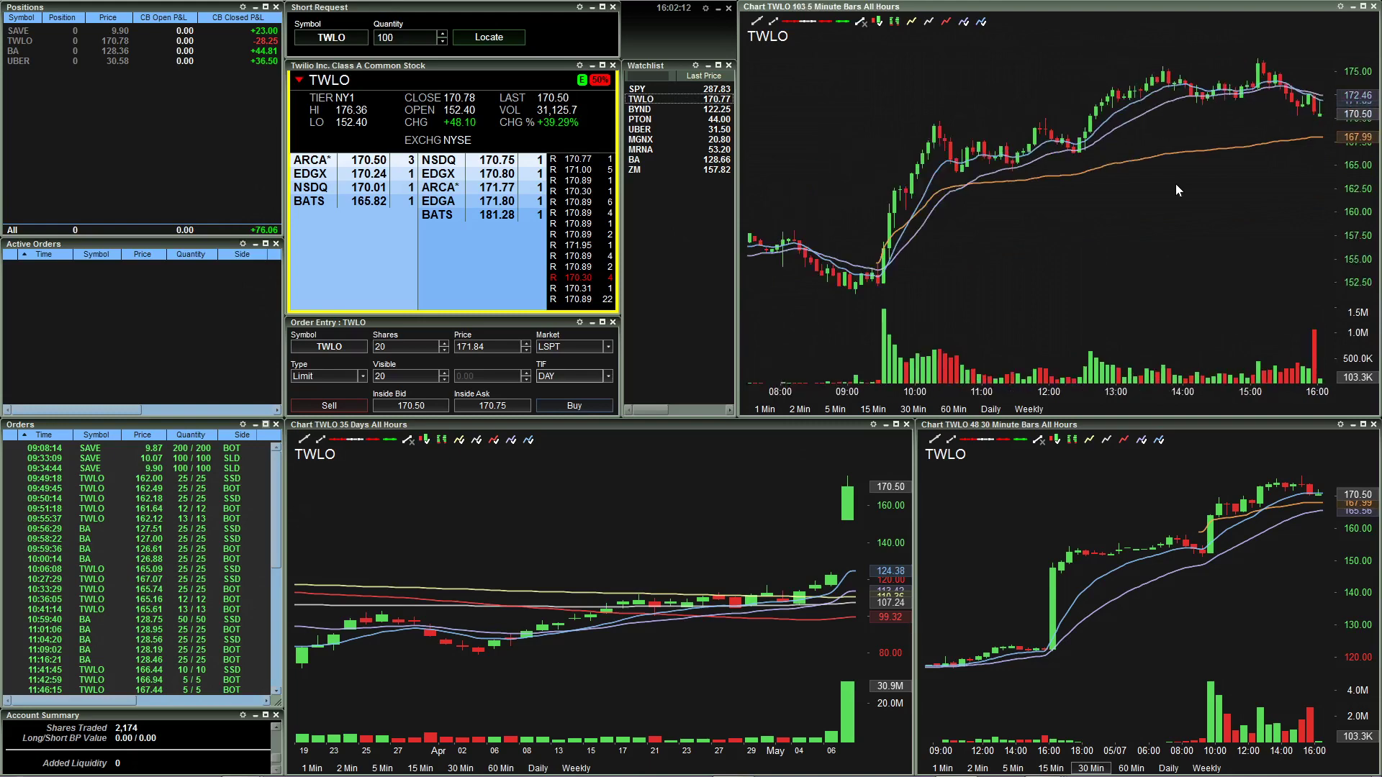
scroll(1010, 269, up, 4)
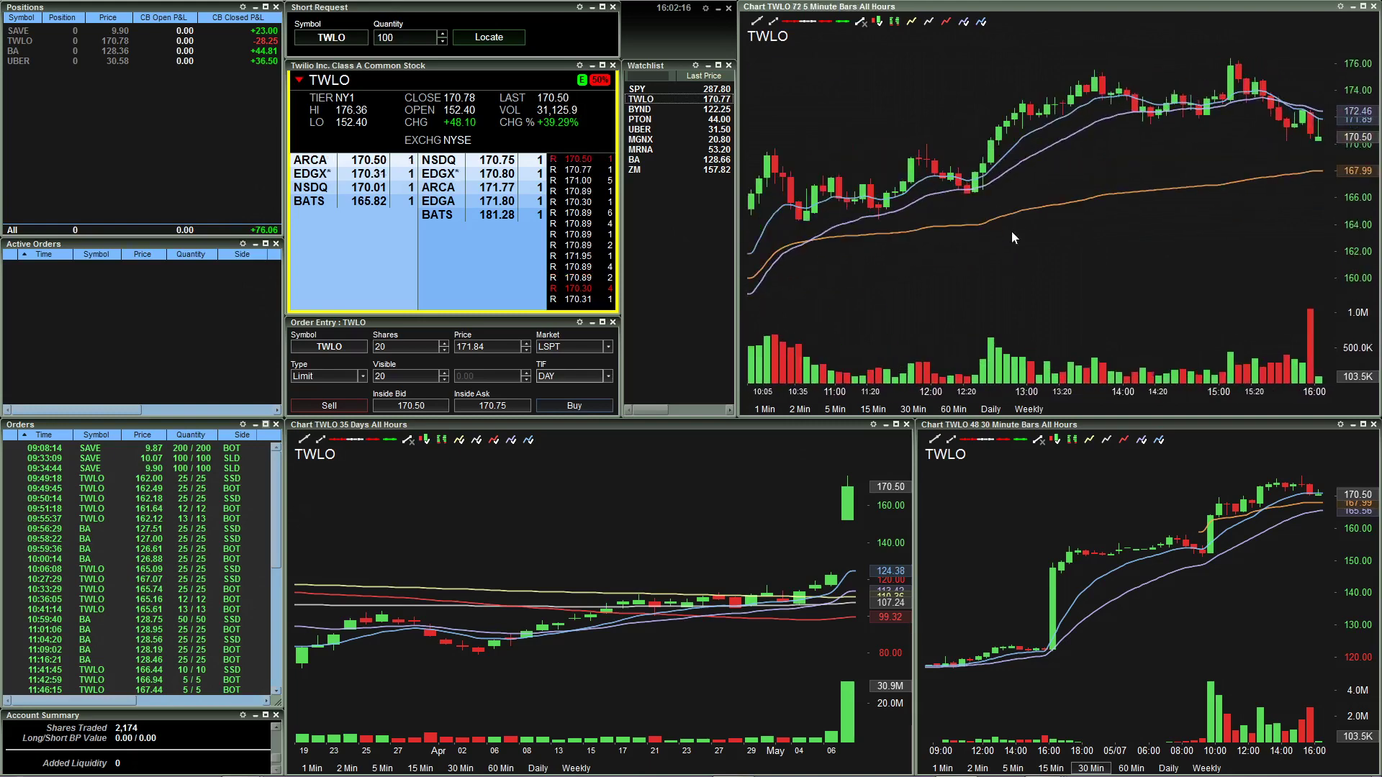
scroll(1074, 263, up, 1)
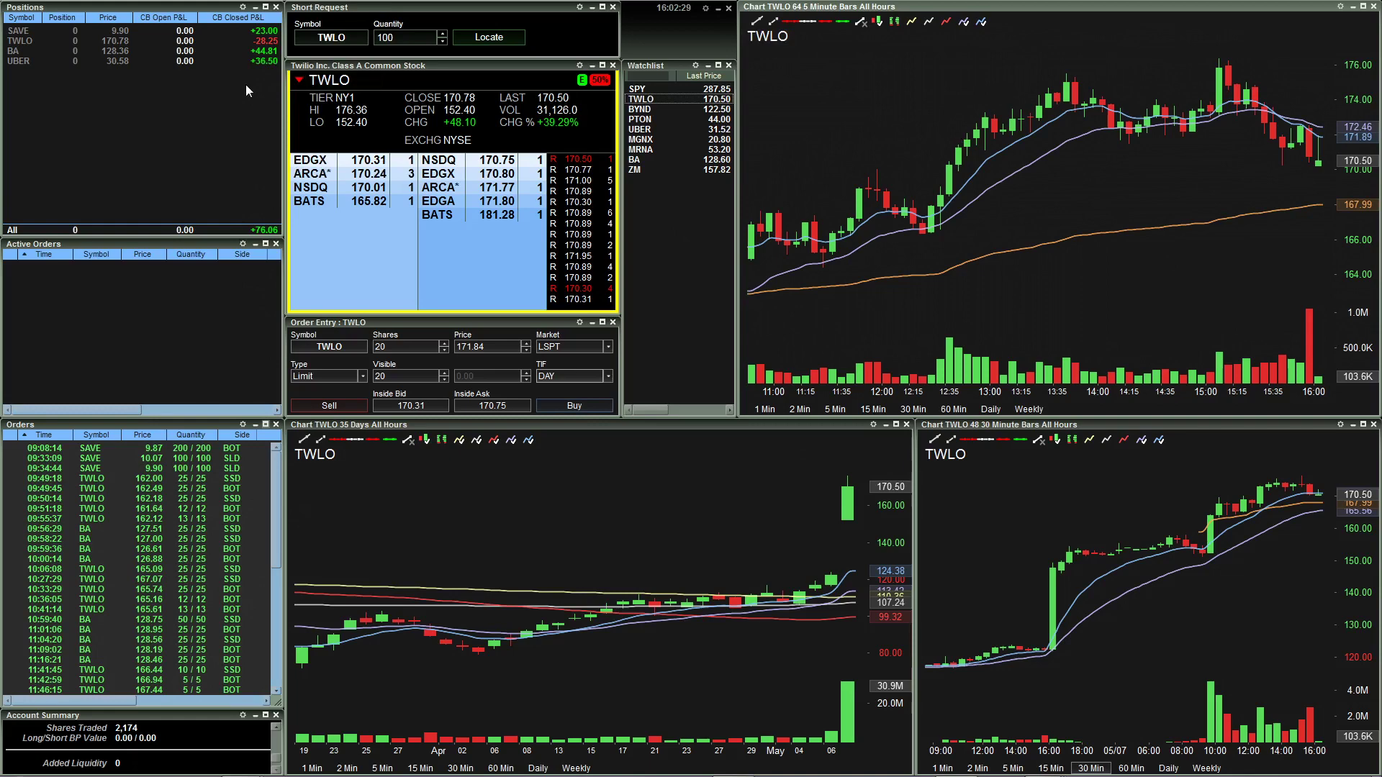
click(662, 129)
scroll(1066, 254, up, 2)
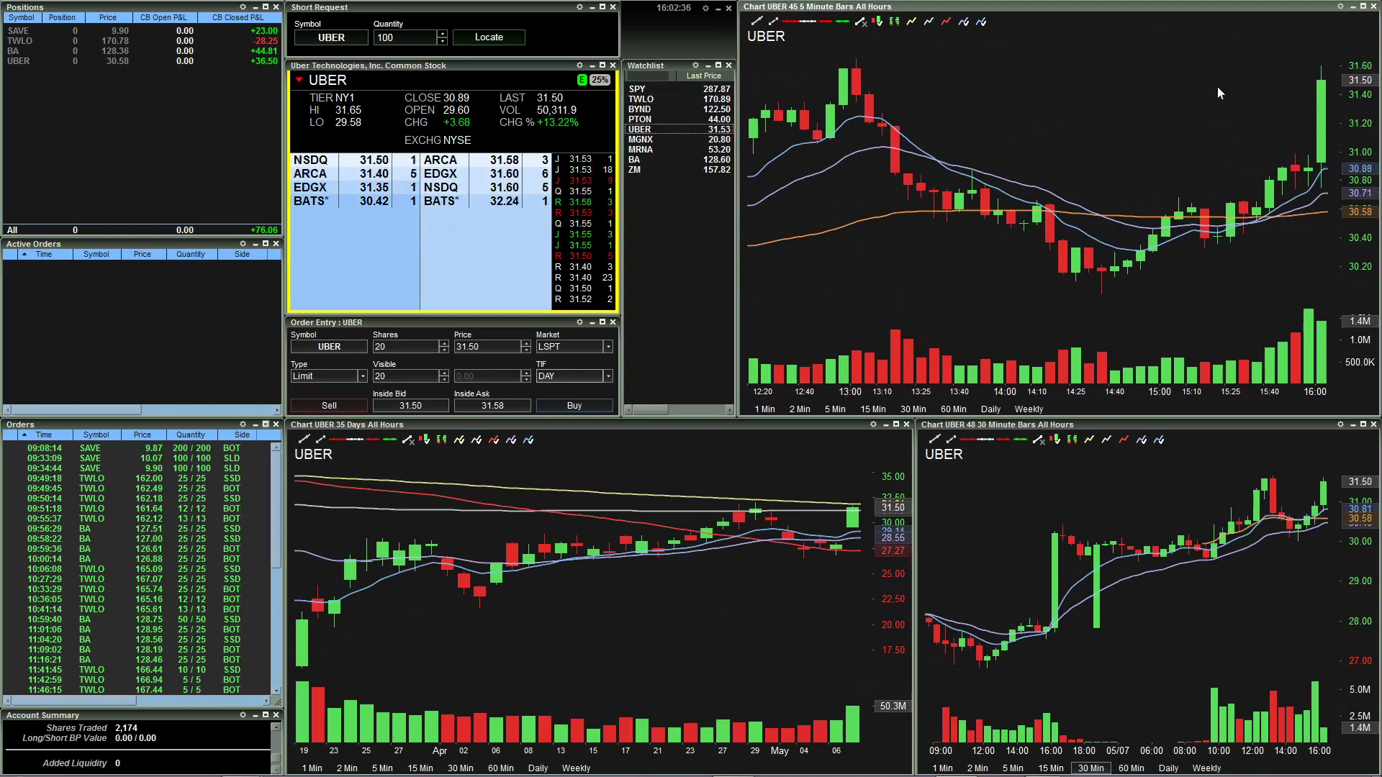
right_click(1099, 112)
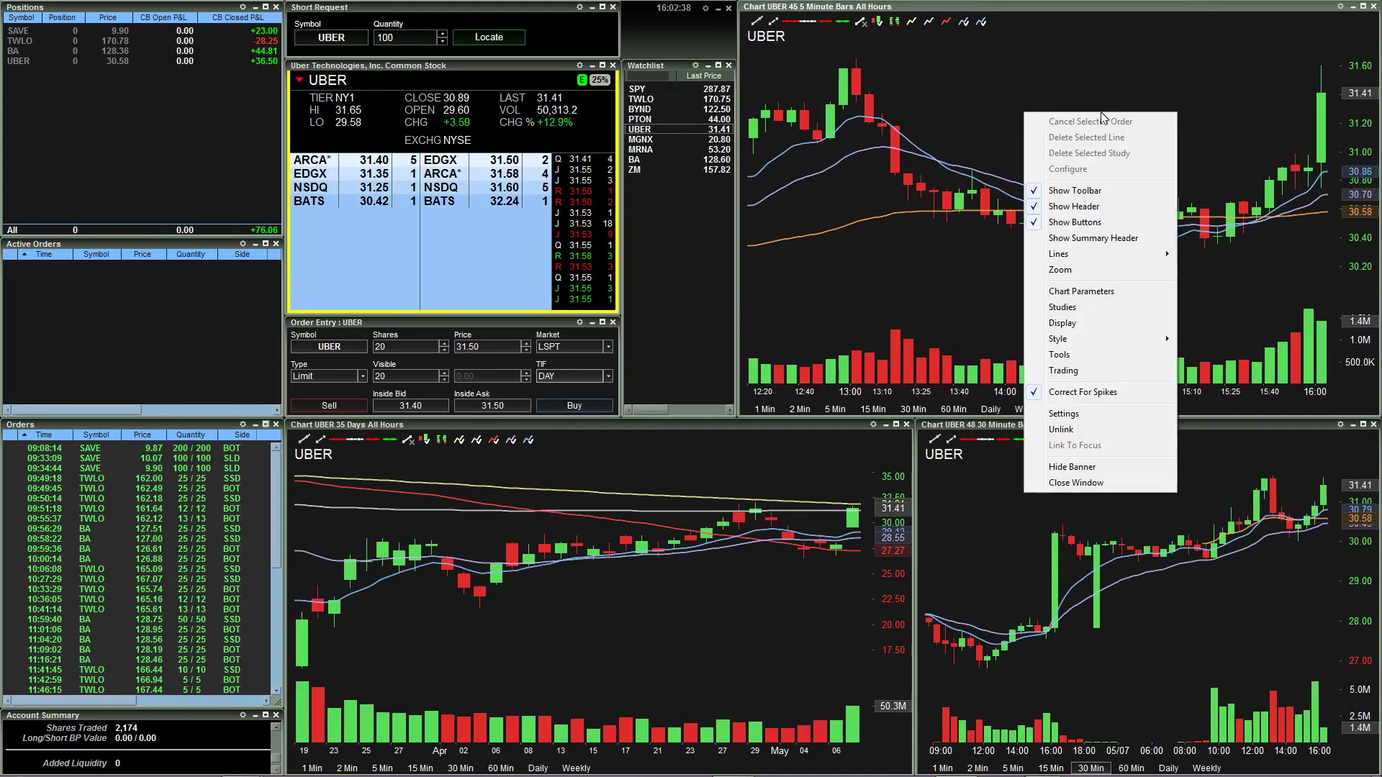
click(1084, 310)
click(842, 121)
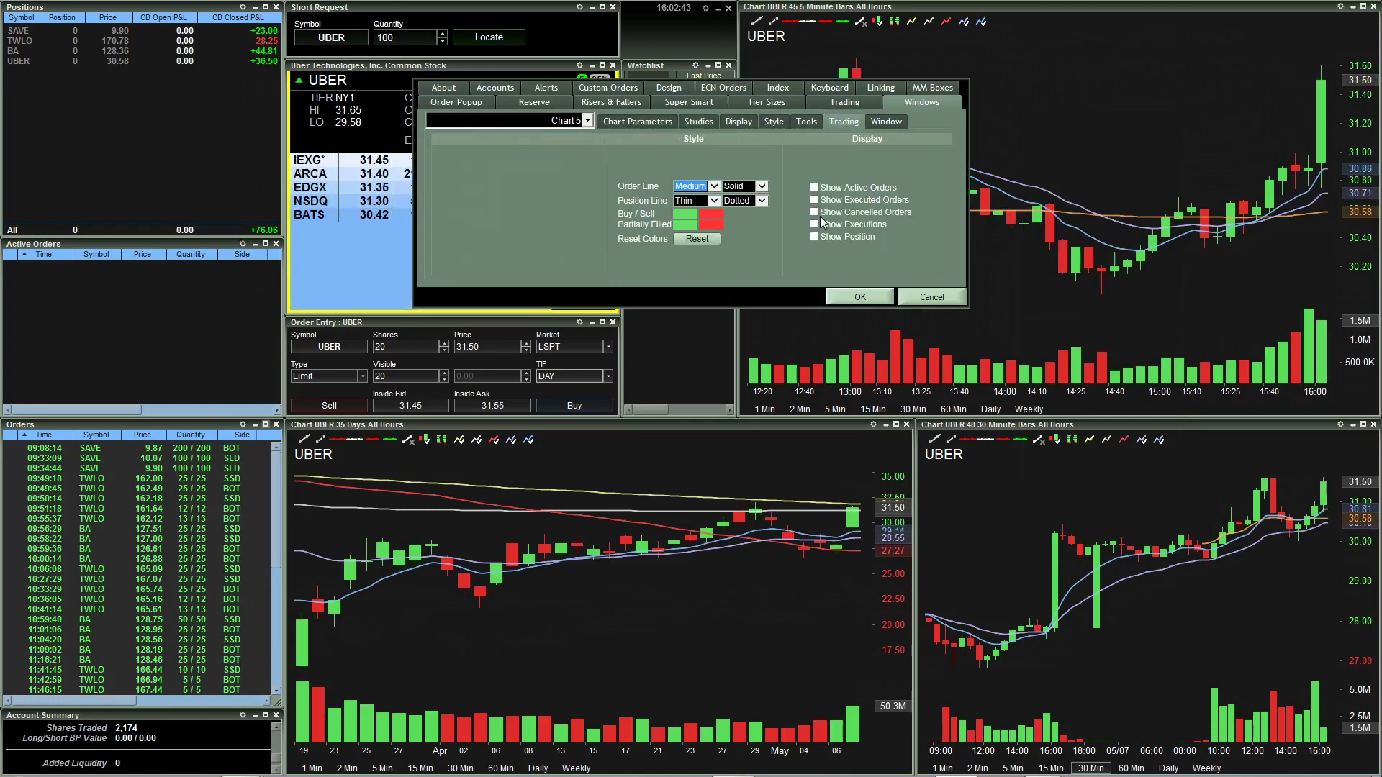
click(863, 298)
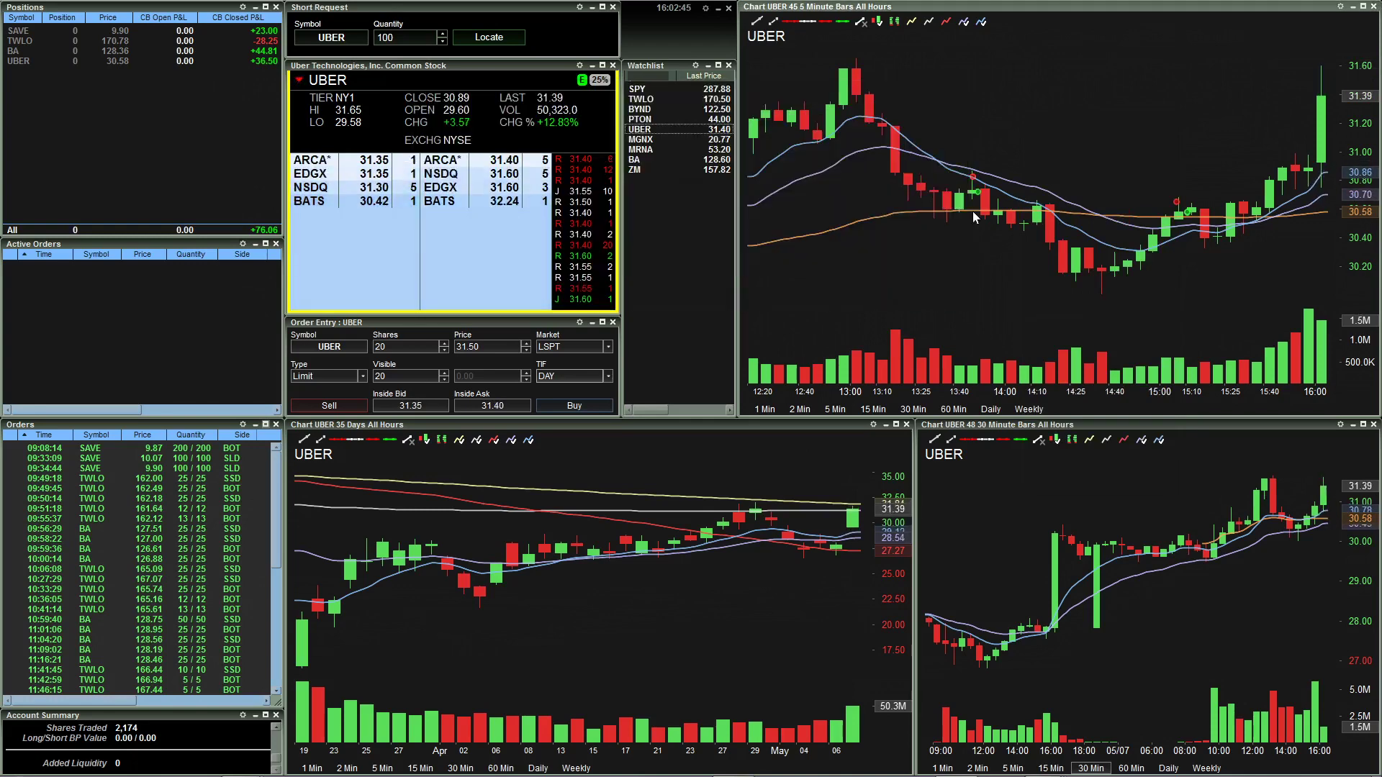
mouse_move(975, 181)
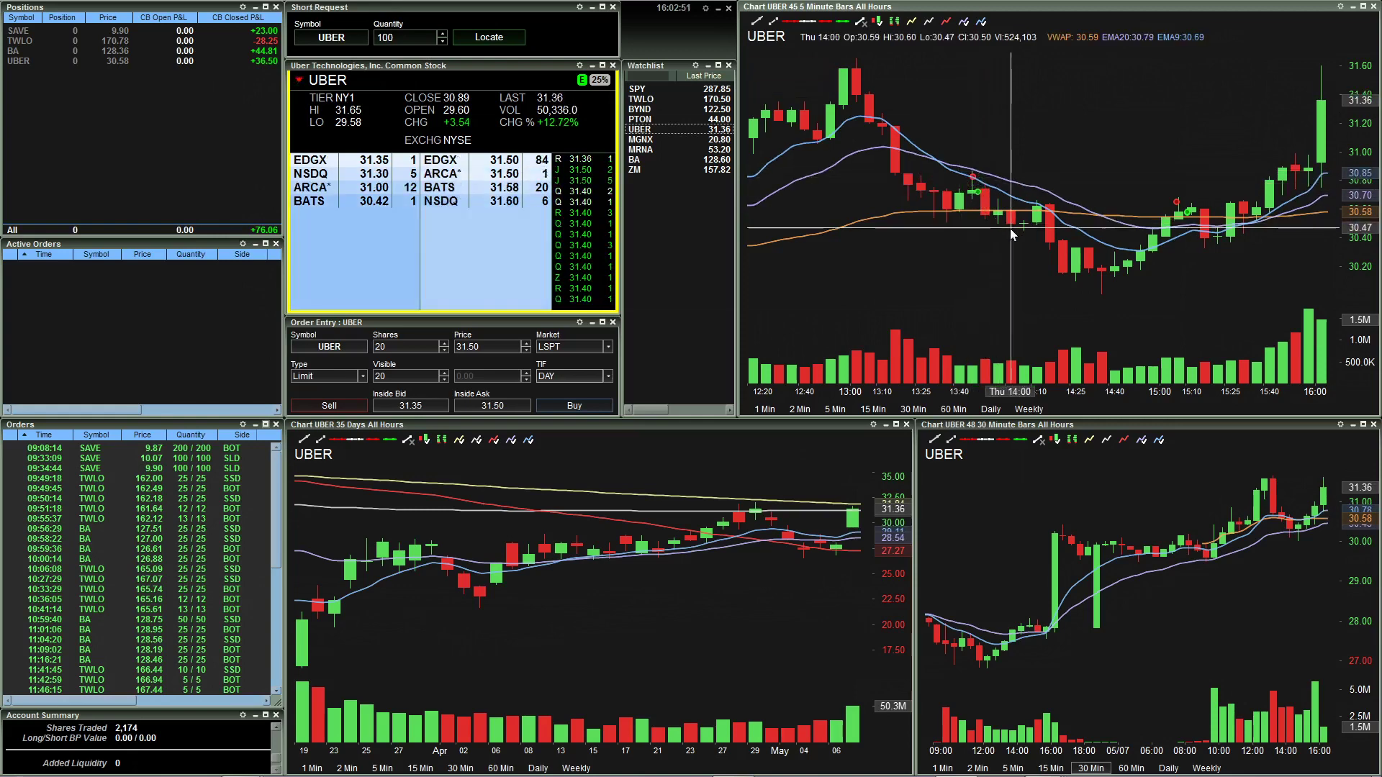
scroll(991, 271, up, 2)
scroll(989, 274, down, 2)
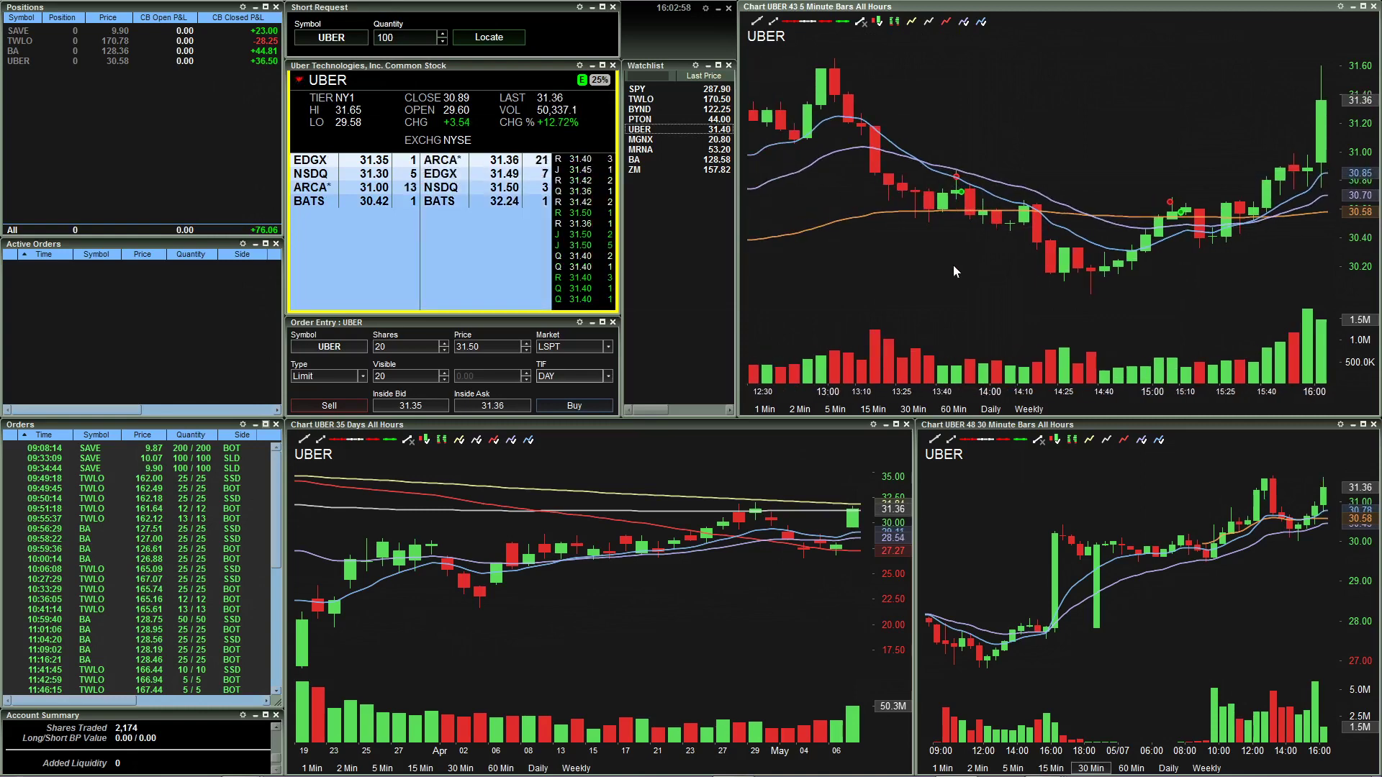
scroll(953, 271, up, 2)
scroll(955, 271, up, 1)
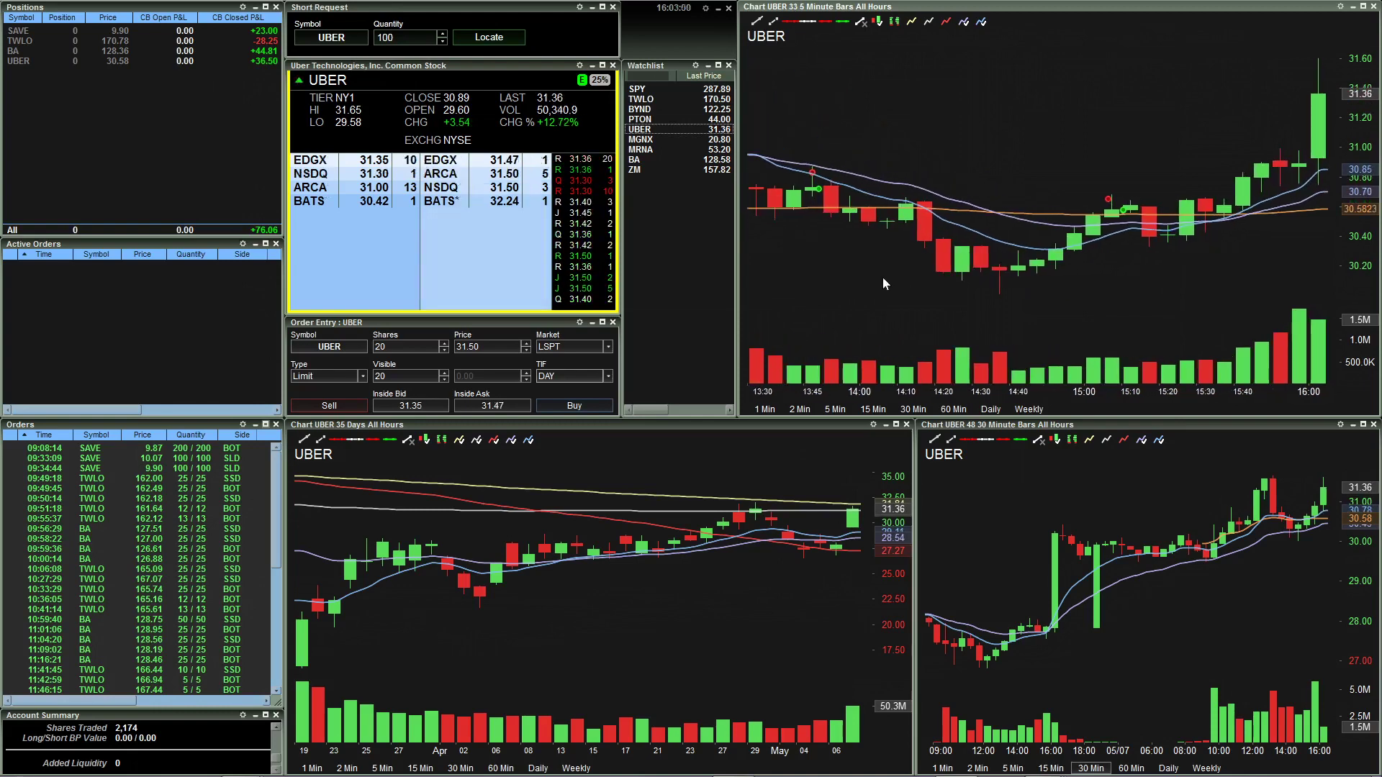
scroll(884, 283, up, 1)
click(905, 195)
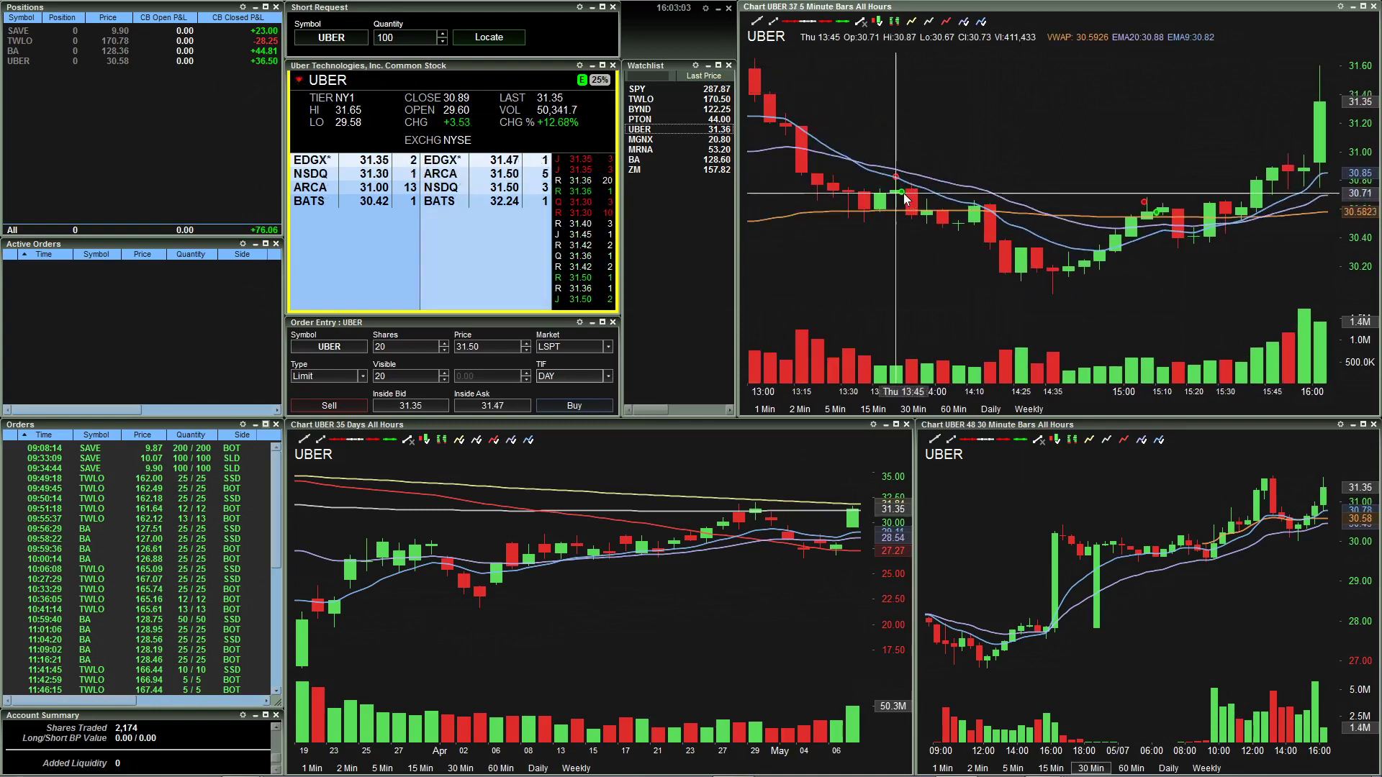
scroll(924, 273, up, 3)
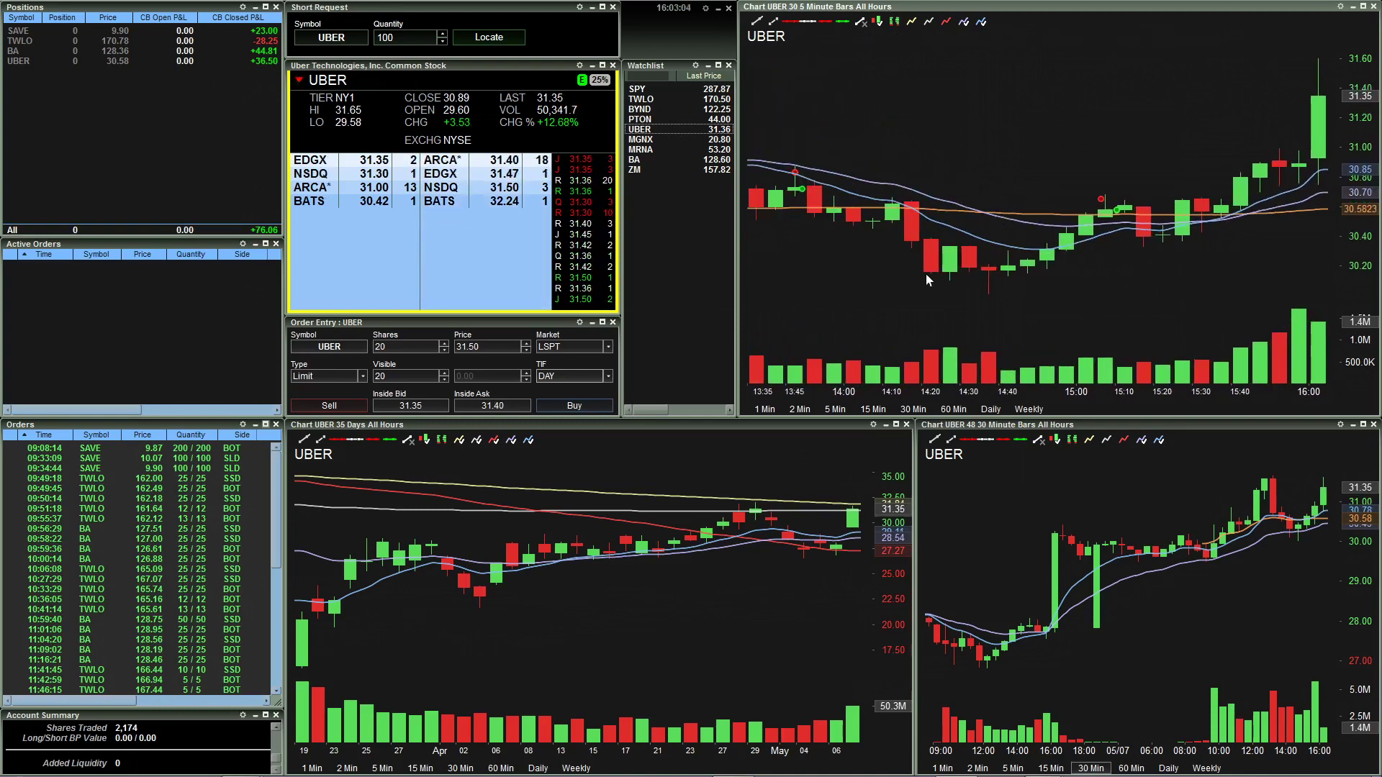
click(1094, 201)
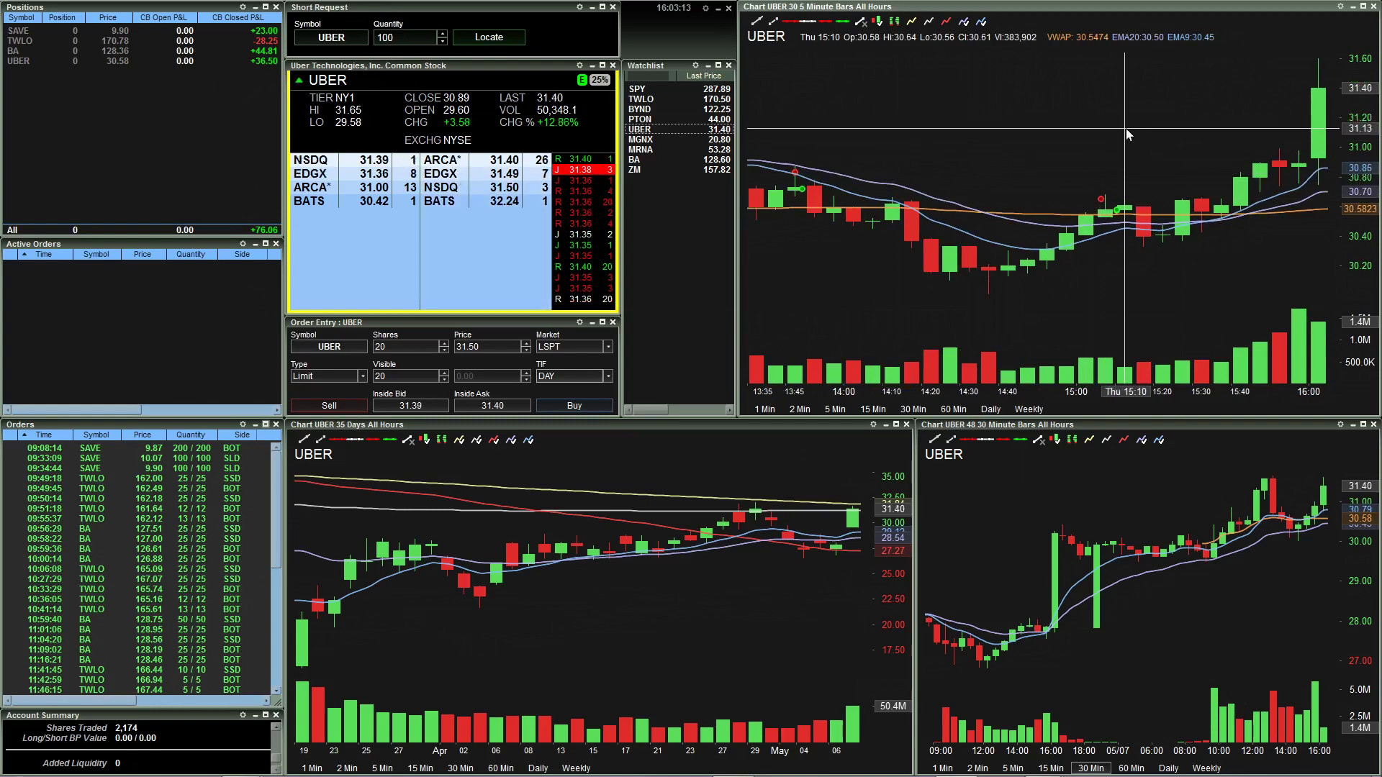
scroll(1122, 131, down, 5)
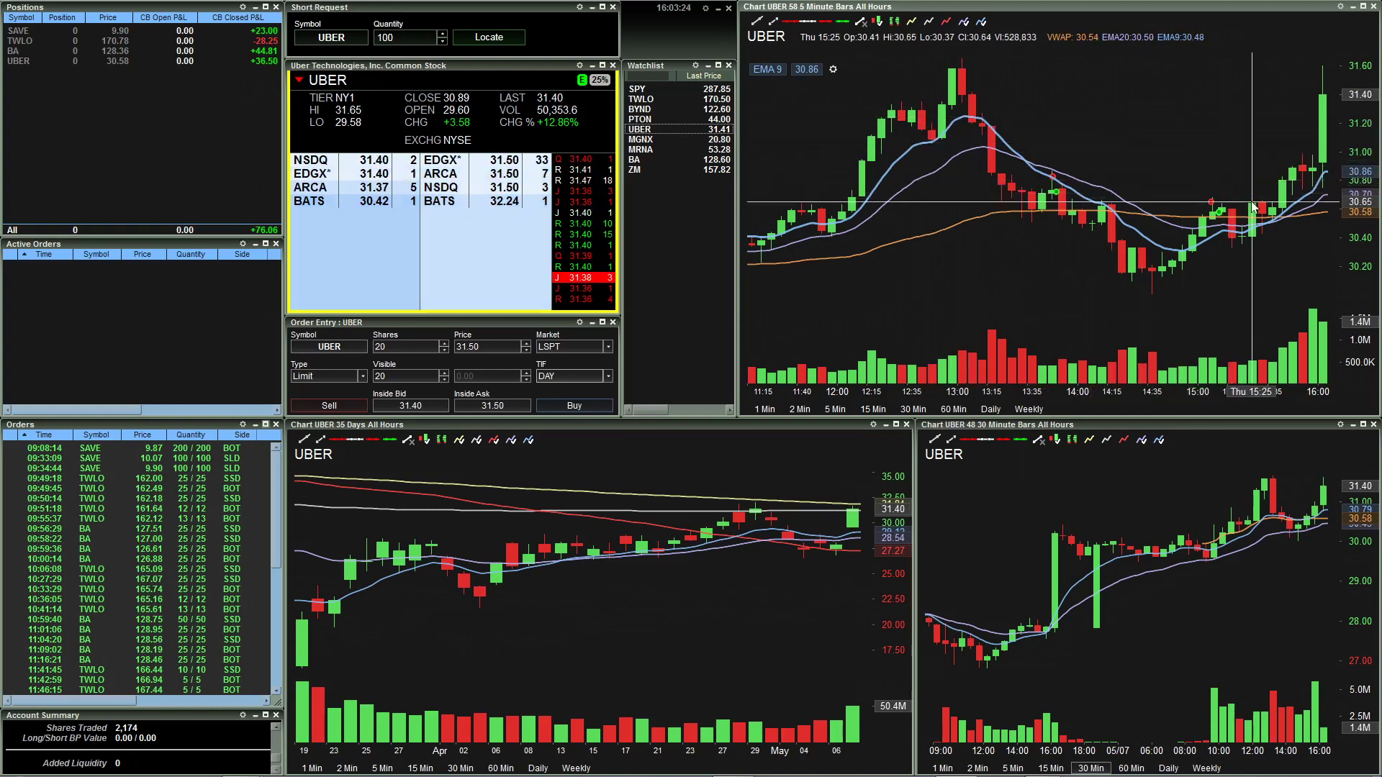
scroll(1154, 159, up, 2)
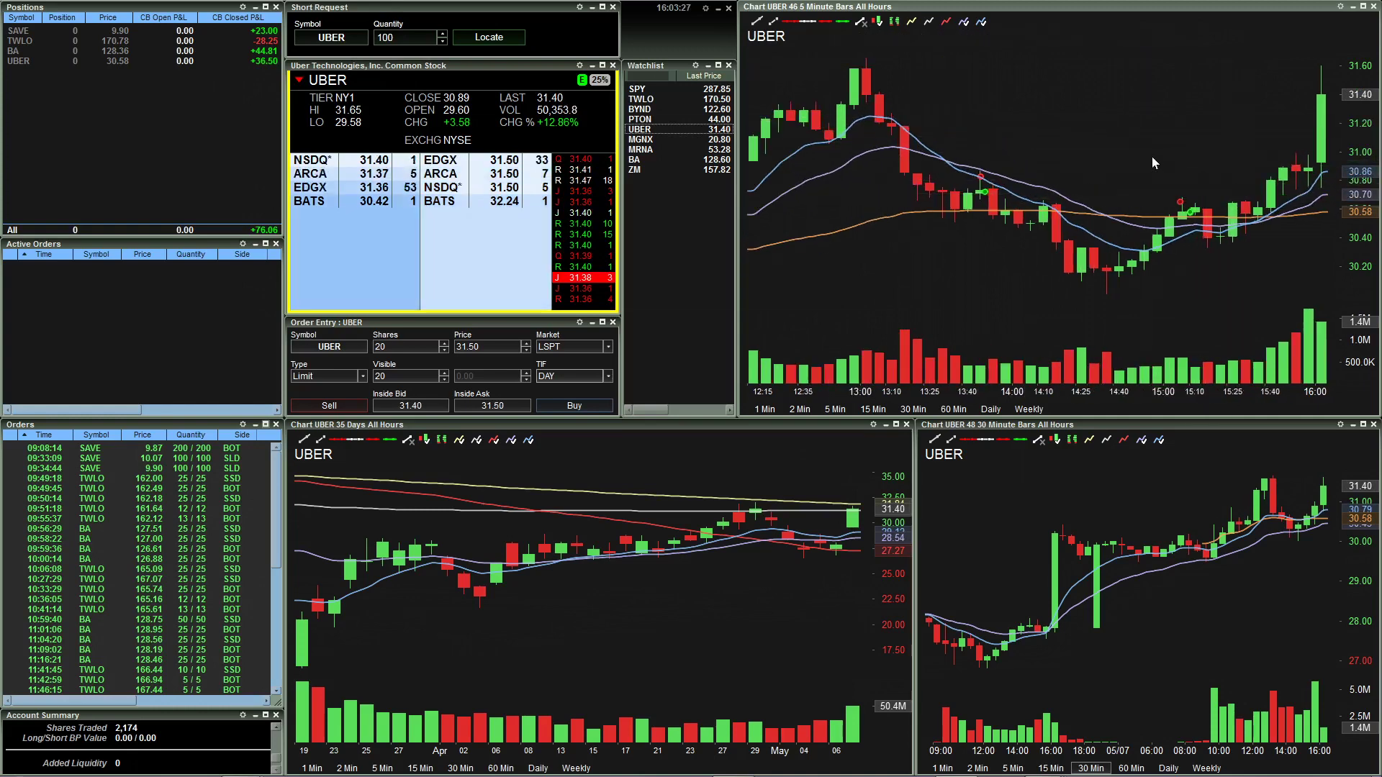
scroll(1161, 178, up, 1)
scroll(1163, 181, up, 1)
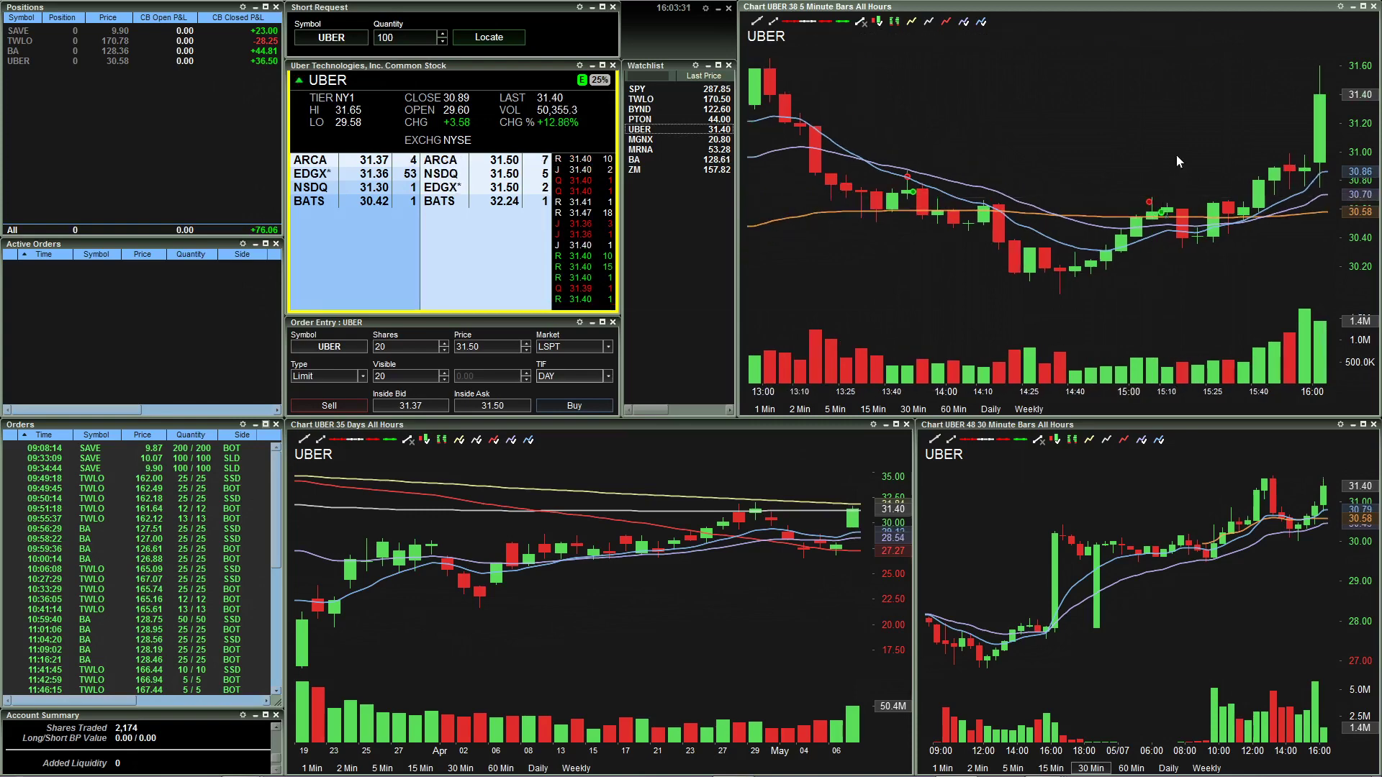
scroll(1175, 156, up, 2)
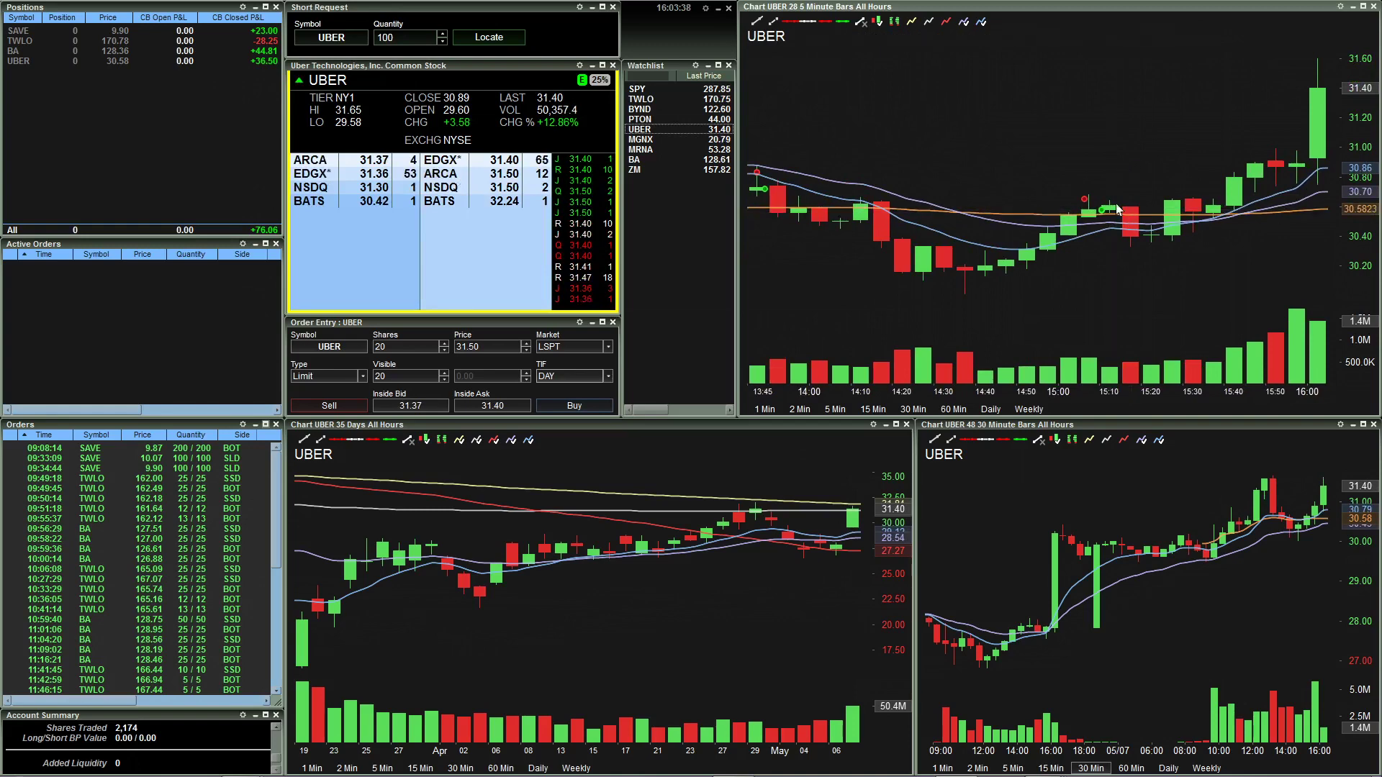
scroll(1134, 171, up, 1)
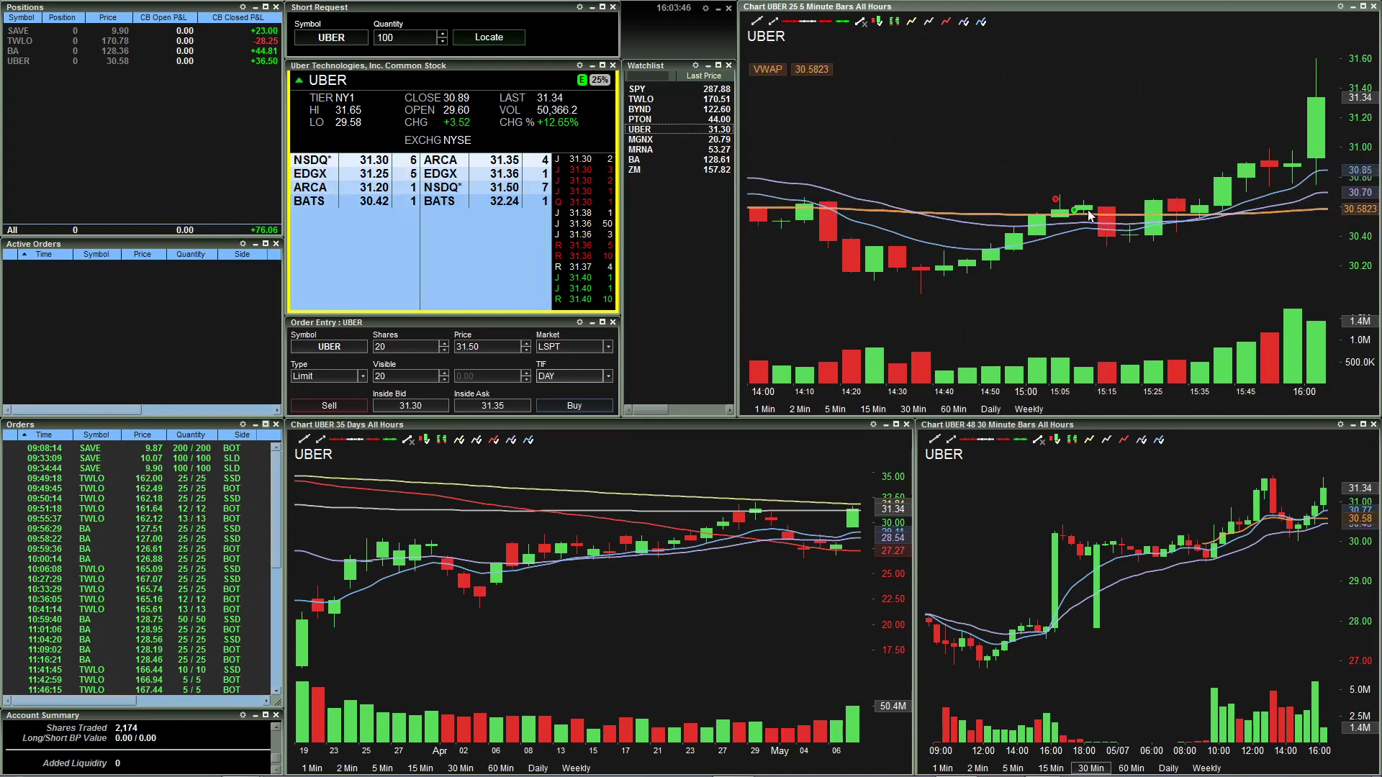
scroll(1119, 137, up, 1)
scroll(1114, 141, down, 4)
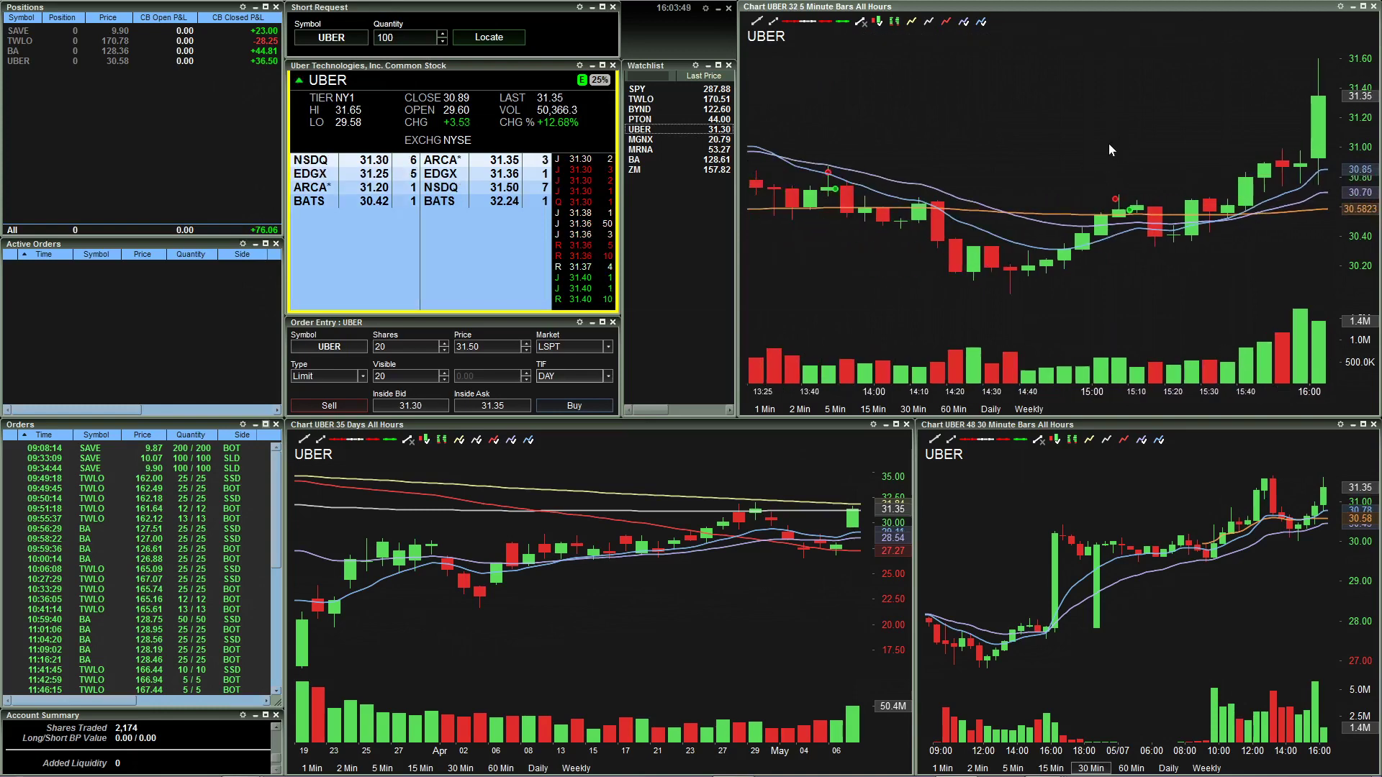
scroll(1098, 157, down, 1)
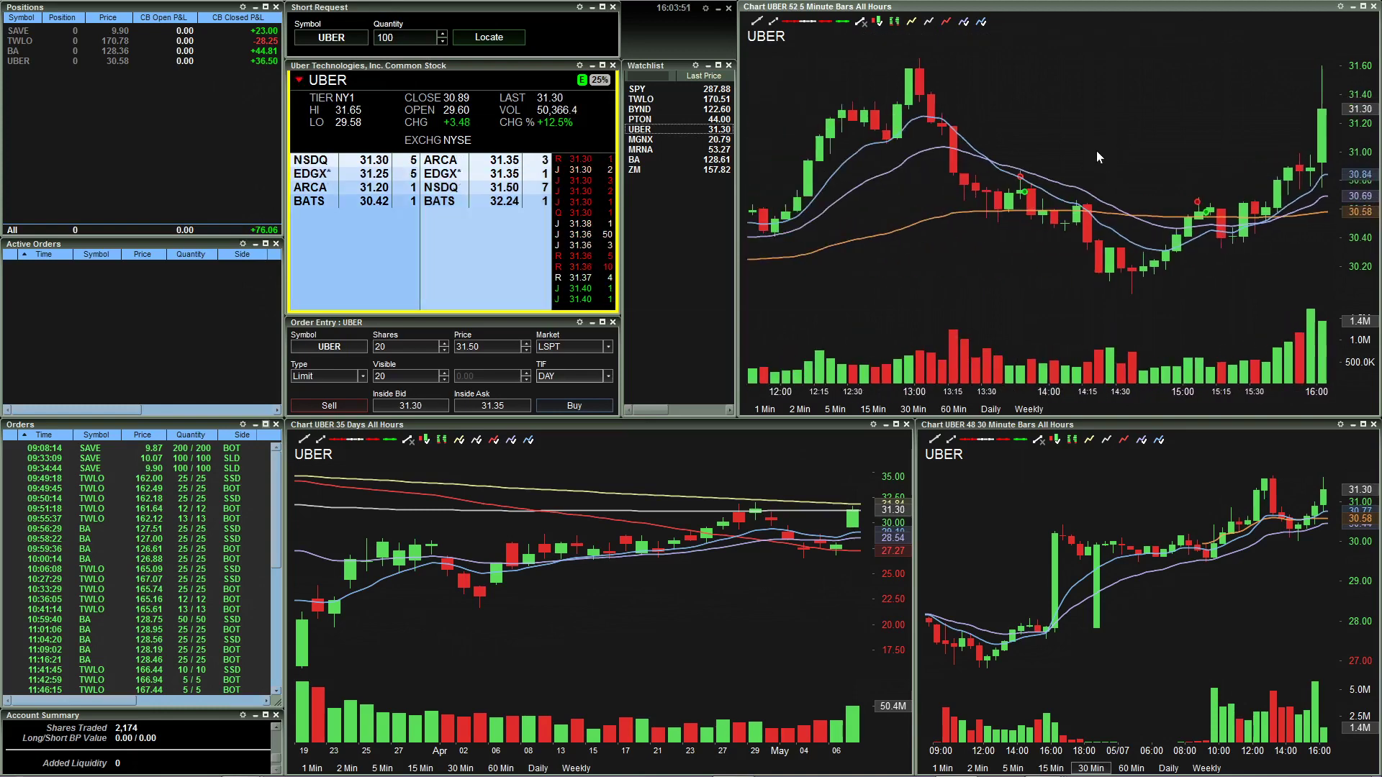